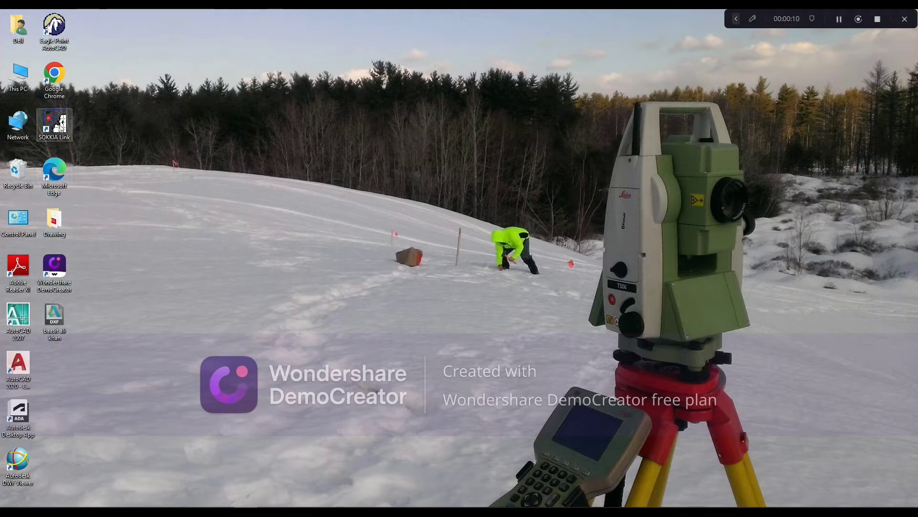
Step: Launch SOKKIA Link from the desktop and open the SAMPLE project
left_click(58, 126)
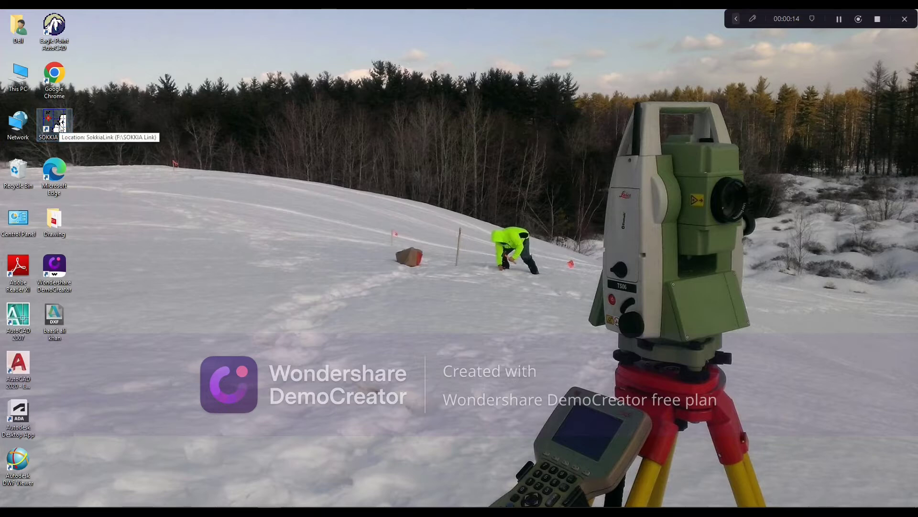
double_click(58, 127)
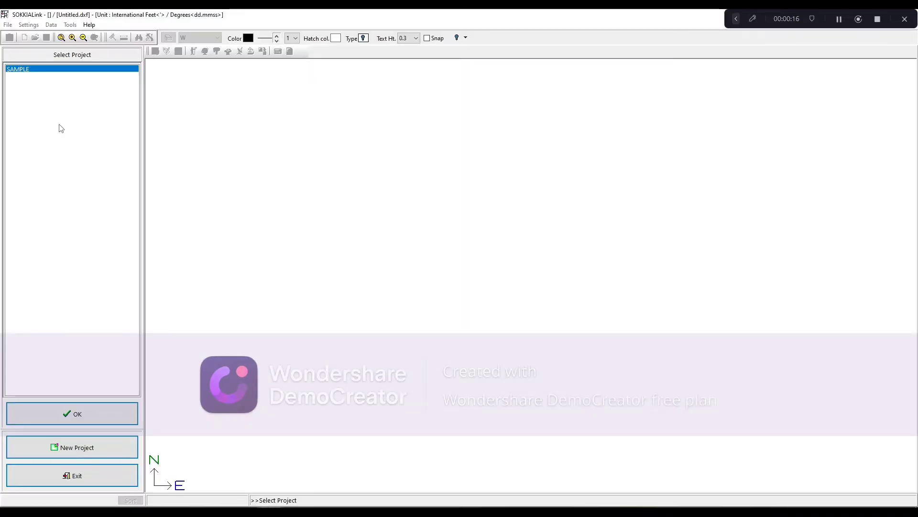
left_click(73, 414)
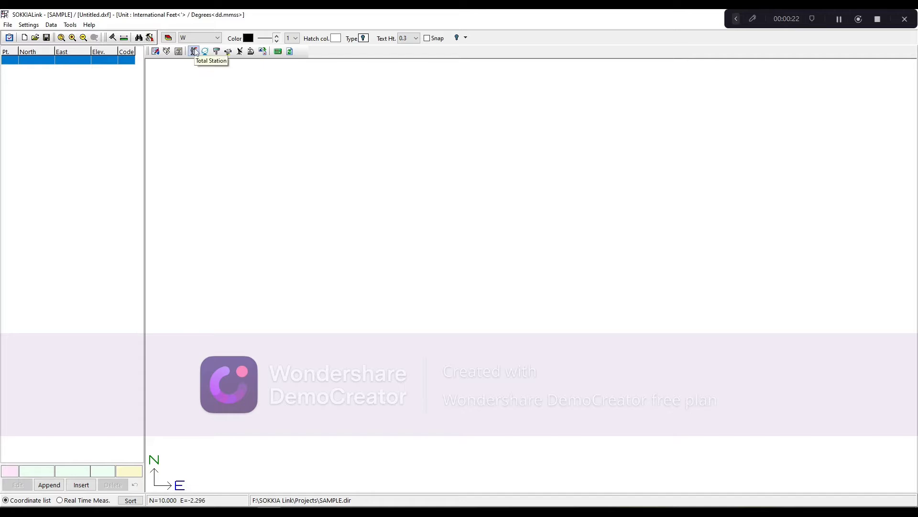
Step: Load the total station data file Z_KHAWER (3).SDR from the Drawing folder on the Desktop
left_click(194, 52)
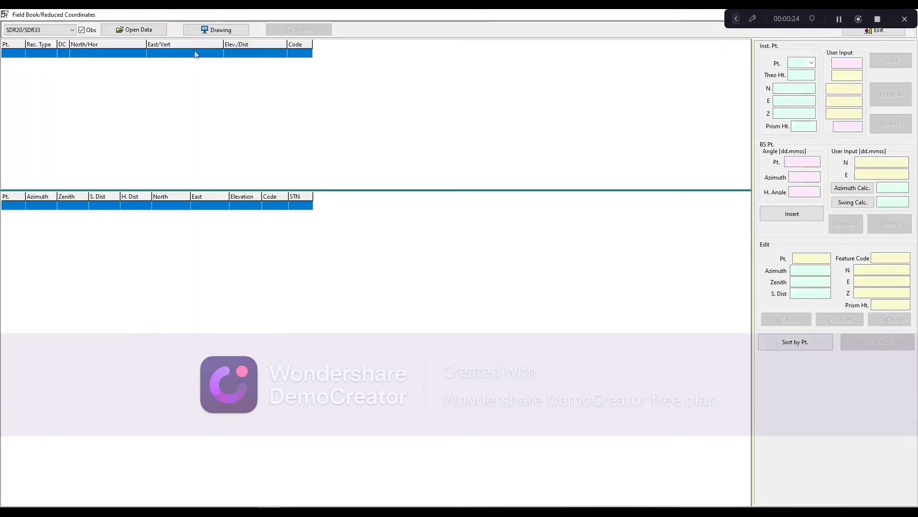
left_click(141, 30)
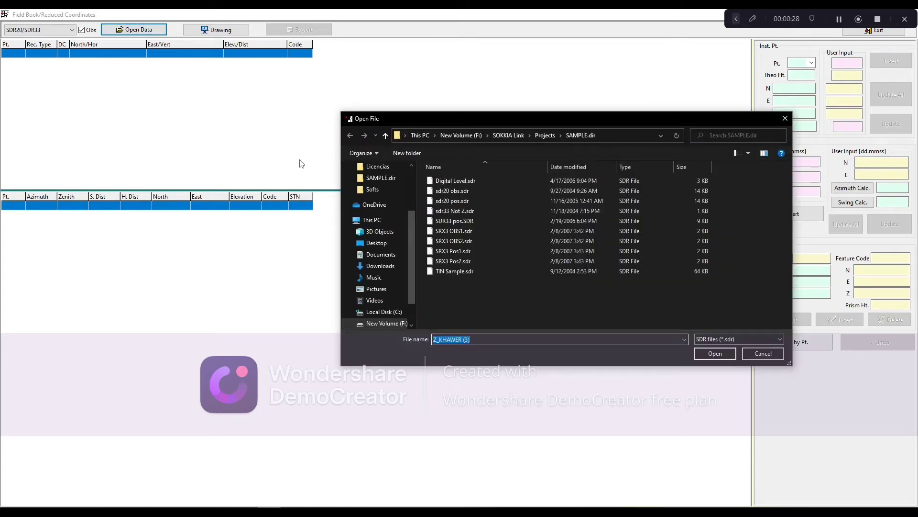
left_click(368, 247)
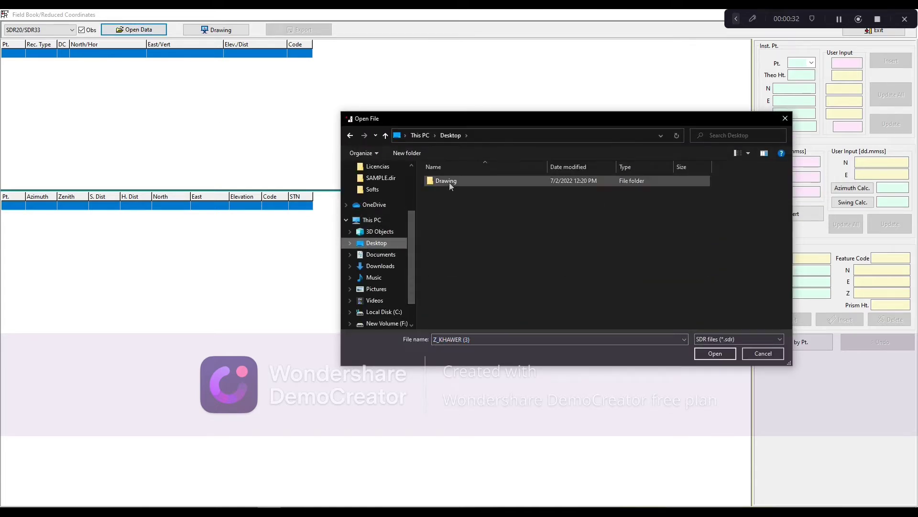
double_click(449, 182)
left_click(453, 200)
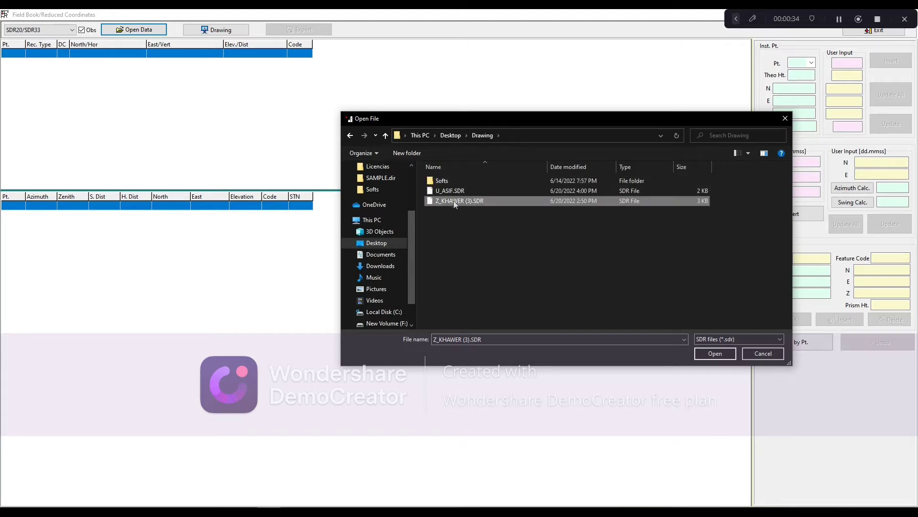
left_click(715, 353)
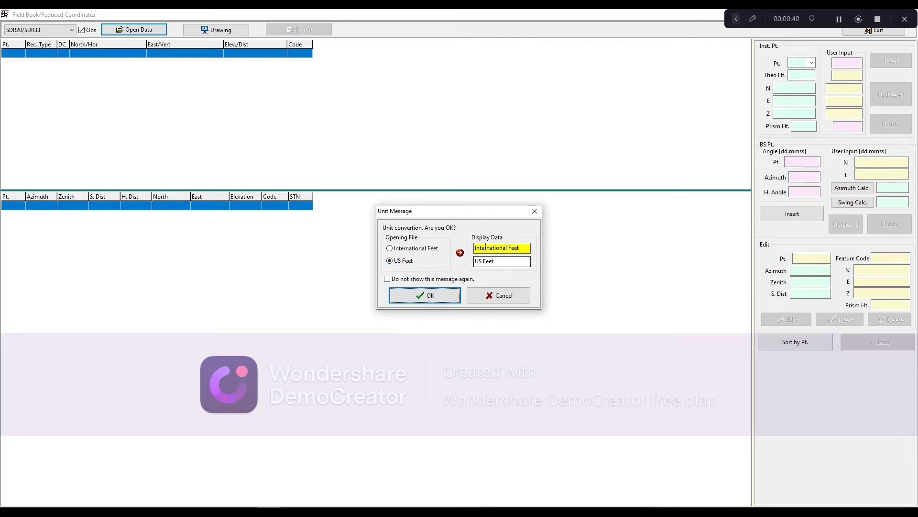
Step: Accept the US Feet to International Feet conversion and plot the survey points with the instrument point but no survey lines
left_click(441, 297)
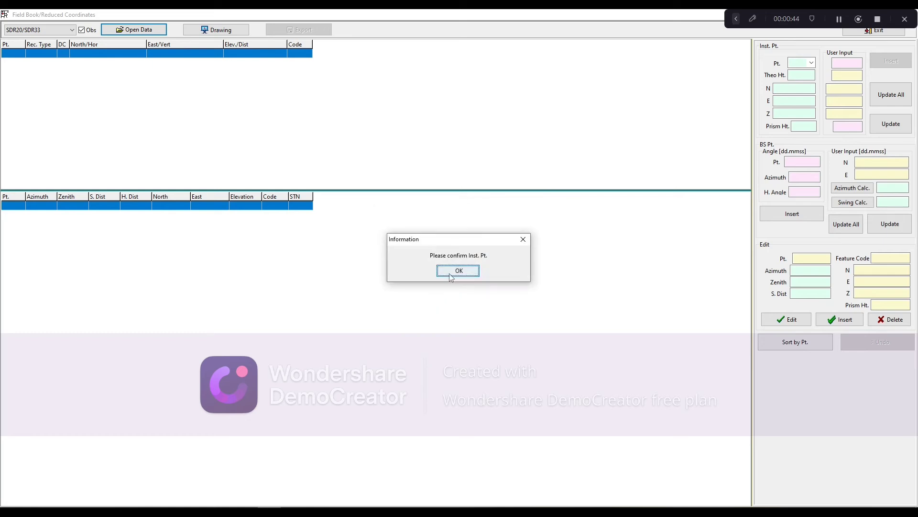
left_click(450, 273)
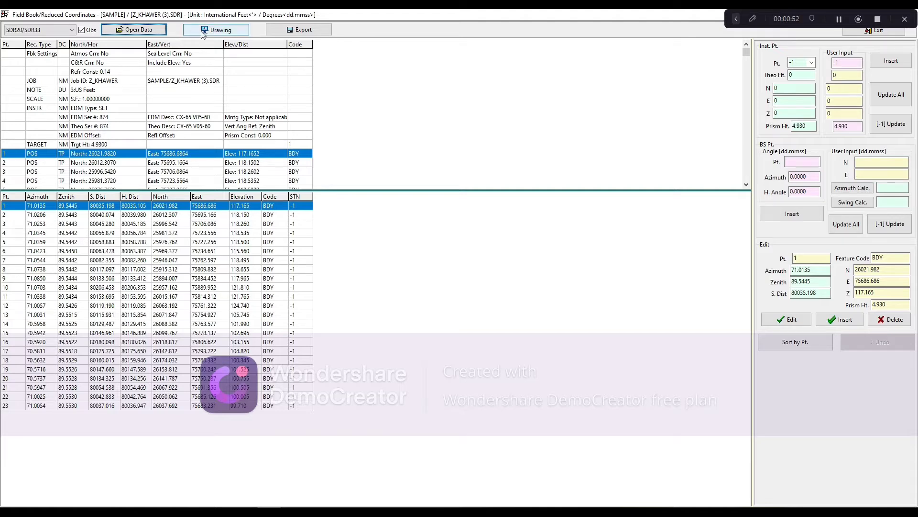
left_click(215, 29)
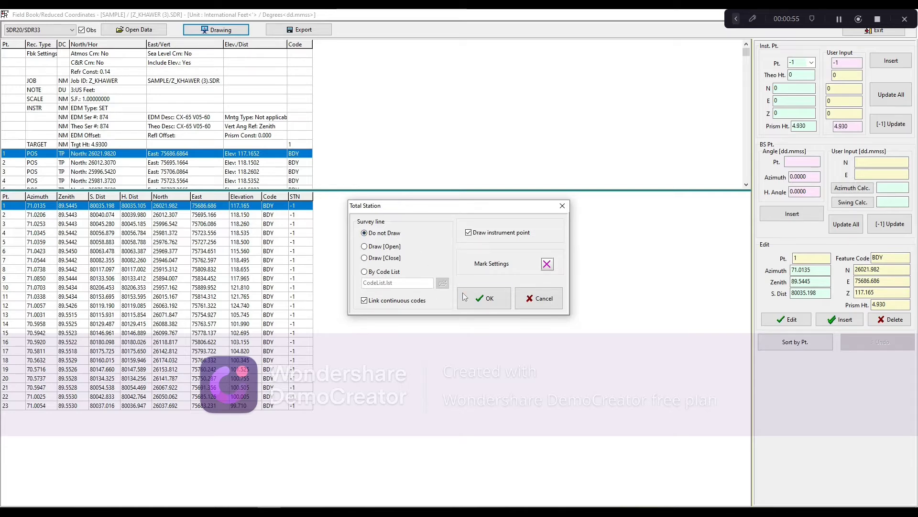
left_click(480, 298)
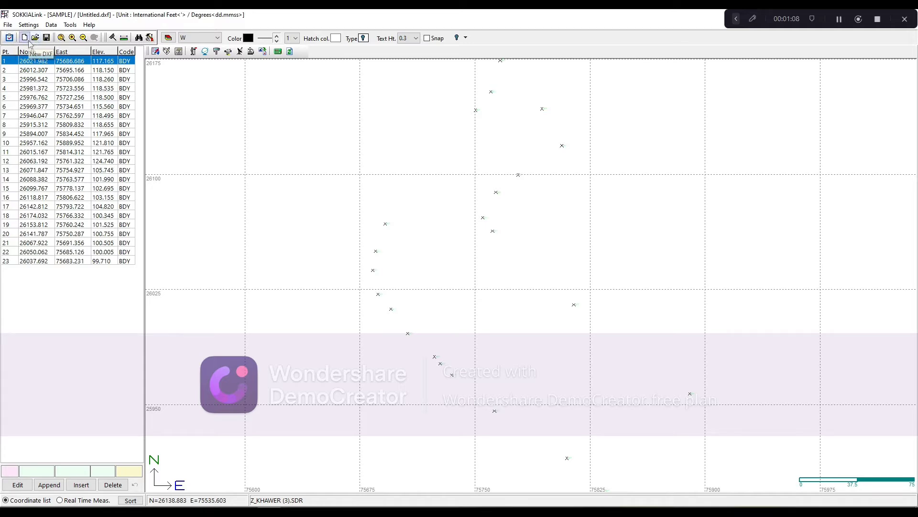
Step: Start a new DXF, saving the current drawing to the Desktop as BAASIT.dxf with 3D polylines
left_click(7, 24)
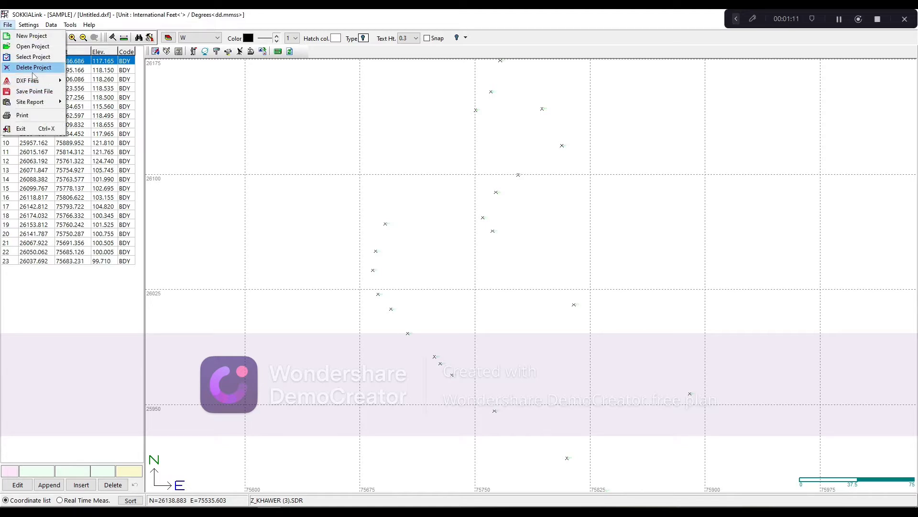
mouse_move(37, 84)
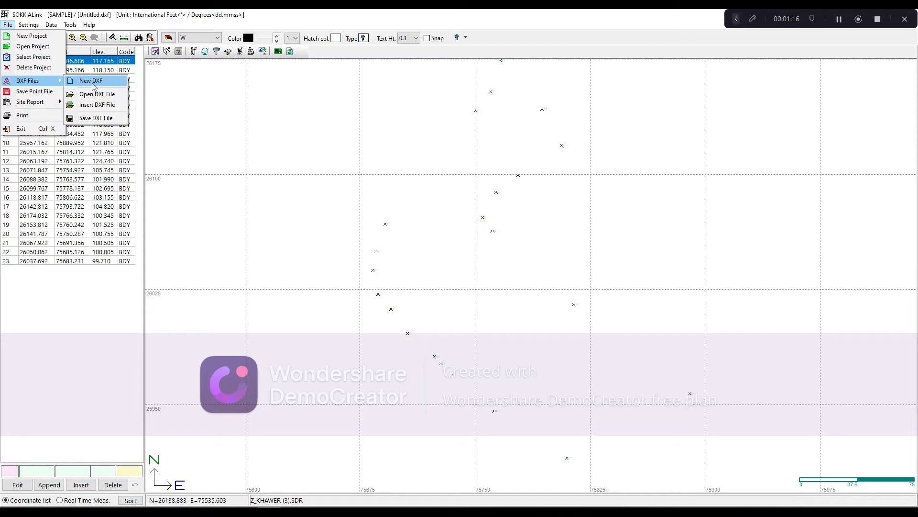
left_click(94, 85)
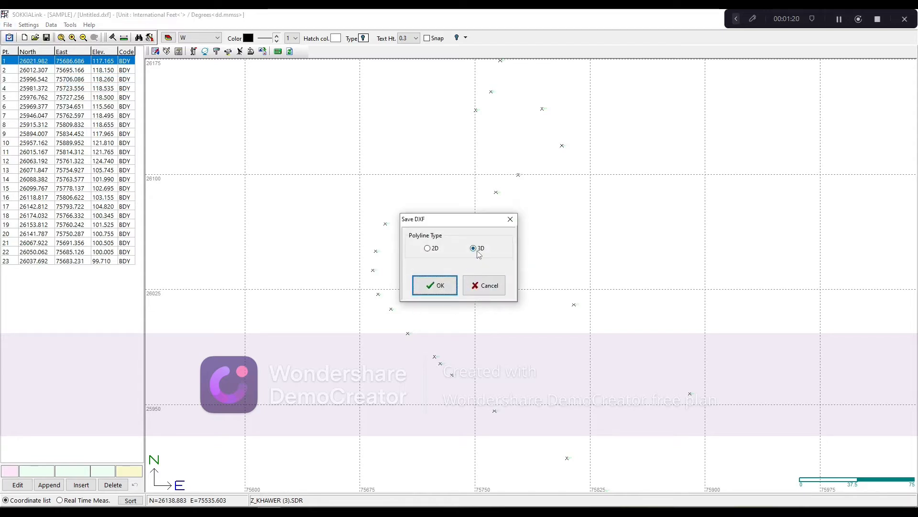
left_click(443, 290)
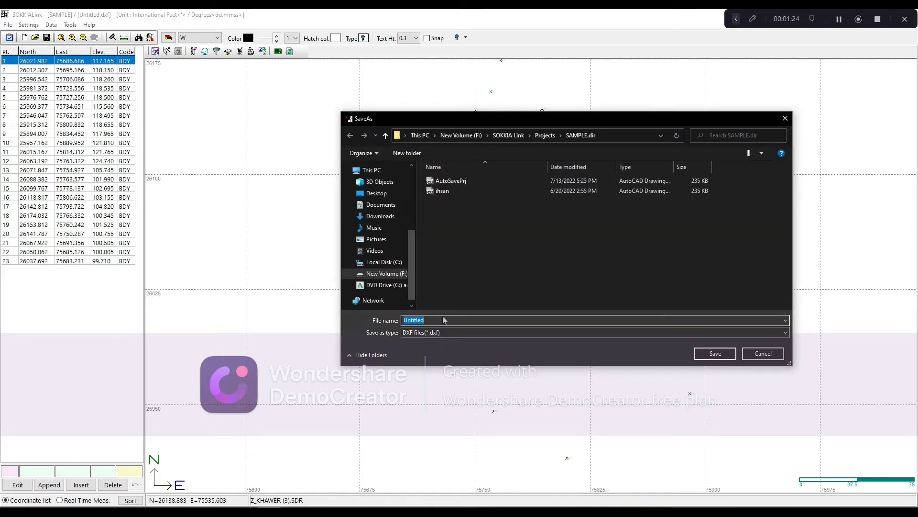
key("BackSpace")
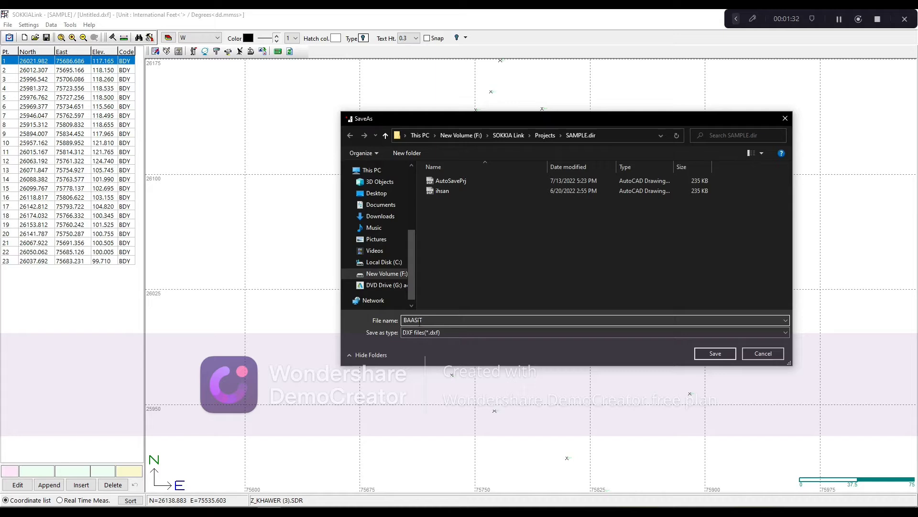
left_click(384, 197)
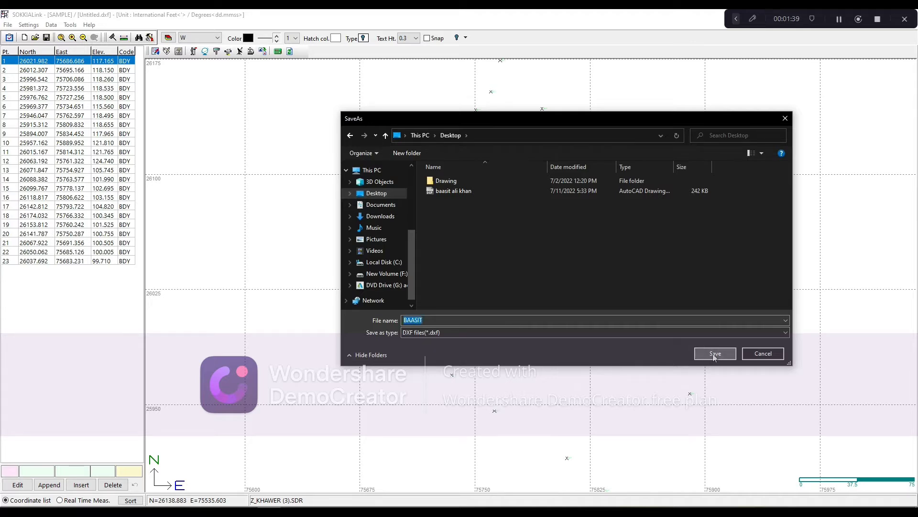
left_click(713, 354)
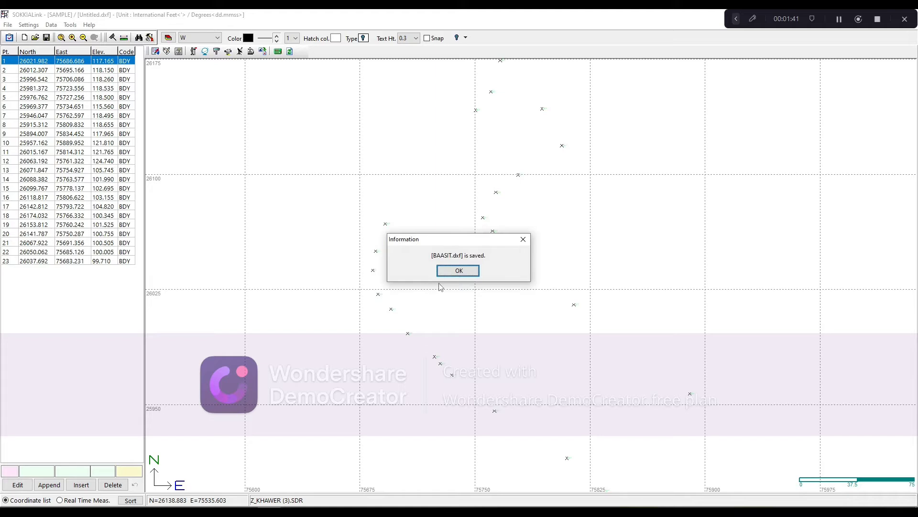
left_click(459, 270)
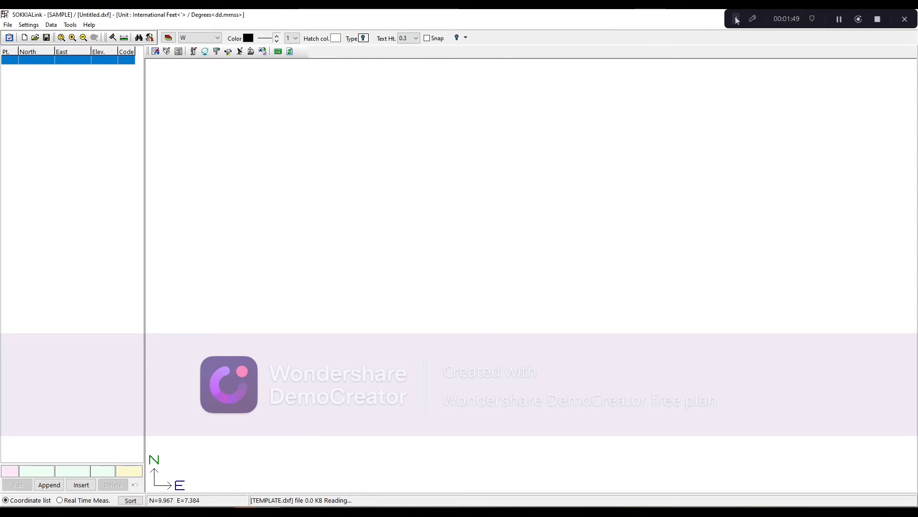
Step: Switch to AutoCAD 2020 and open BAASIT.dxf from the Desktop
left_click(839, 20)
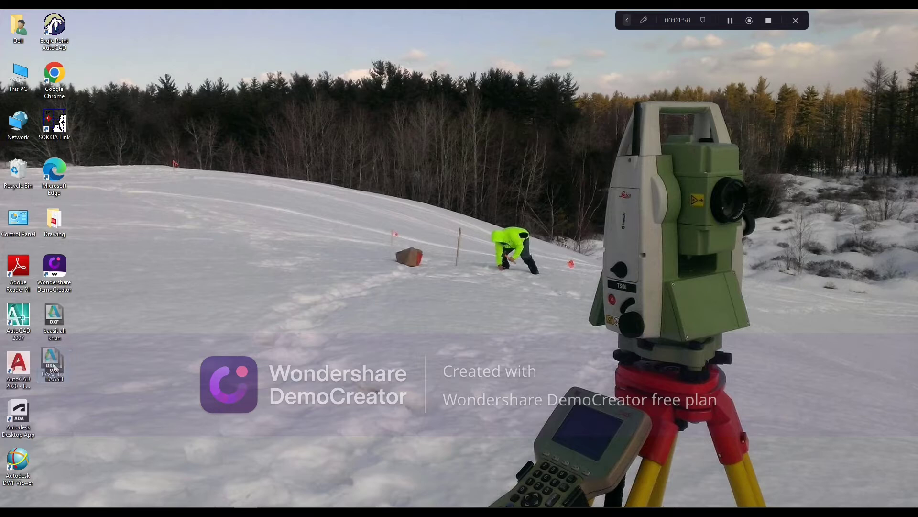
double_click(20, 373)
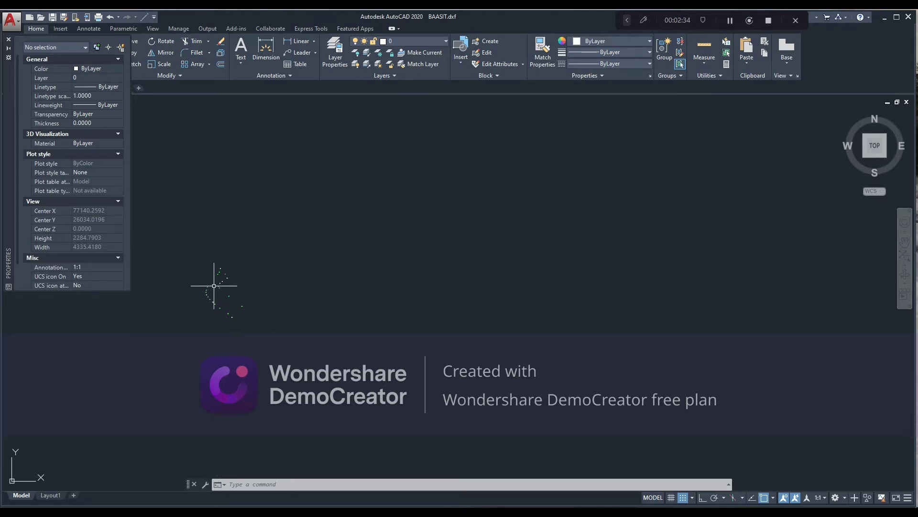
Step: Inspect the imported survey points across the drawing, reading their point numbers, elevations and feature codes
scroll(214, 285, "up", 2)
scroll(214, 302, "up", 5)
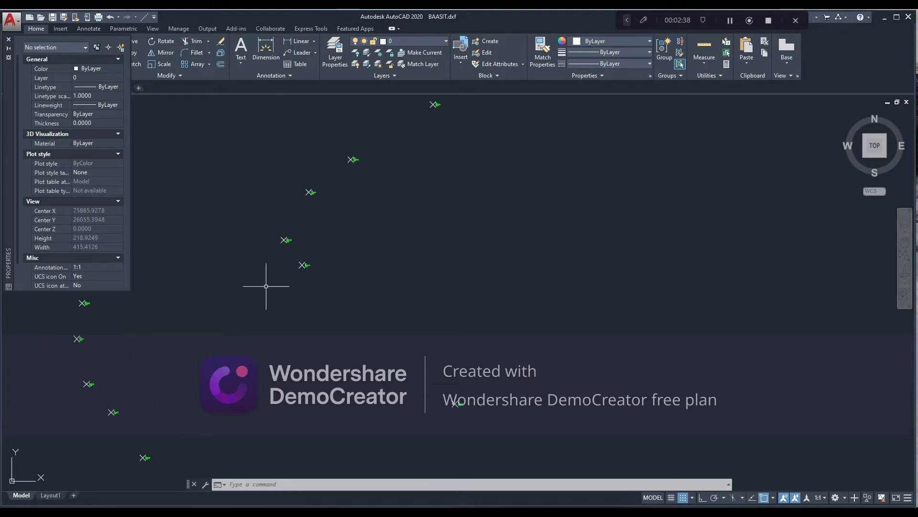
scroll(310, 258, "up", 6)
scroll(310, 256, "up", 3)
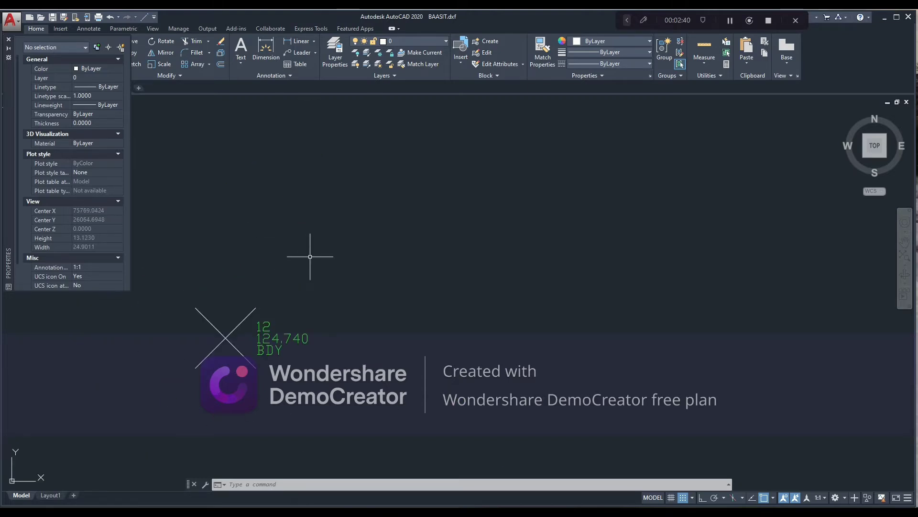
scroll(310, 256, "down", 2)
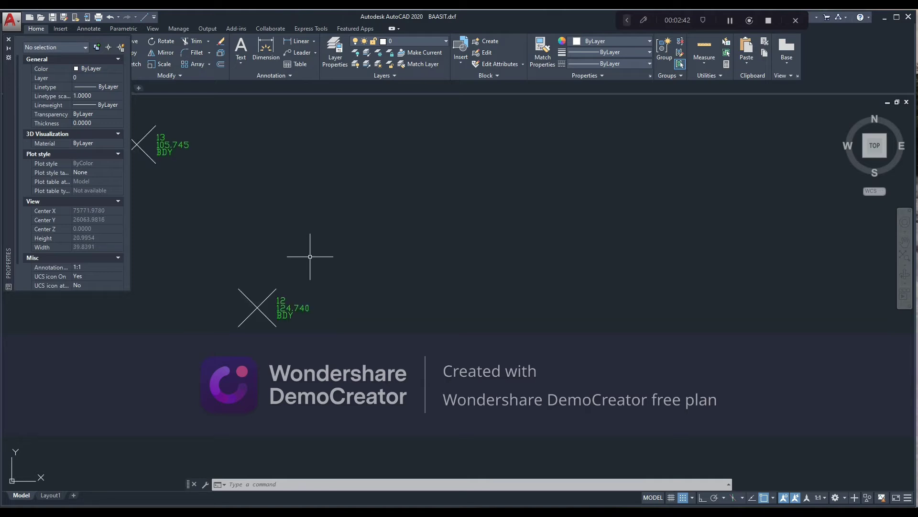
scroll(310, 256, "down", 7)
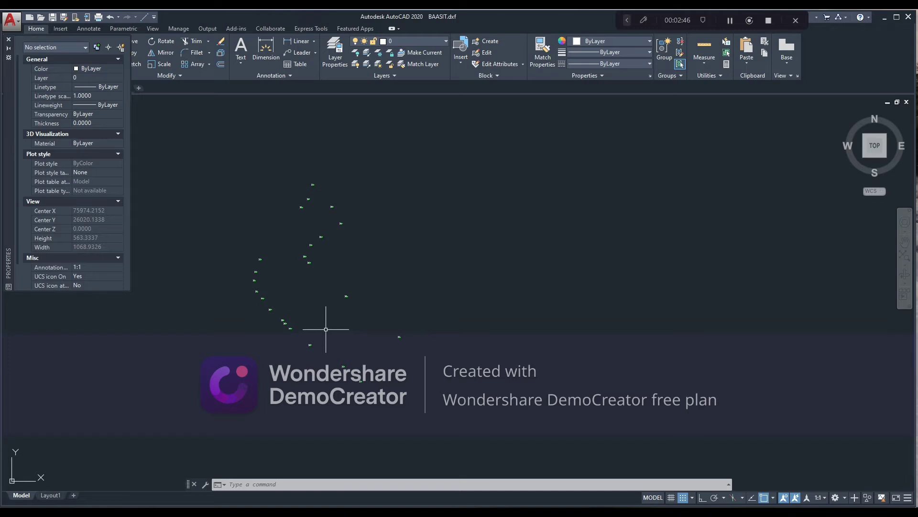
scroll(329, 328, "up", 2)
scroll(400, 408, "down", 3)
scroll(416, 445, "up", 3)
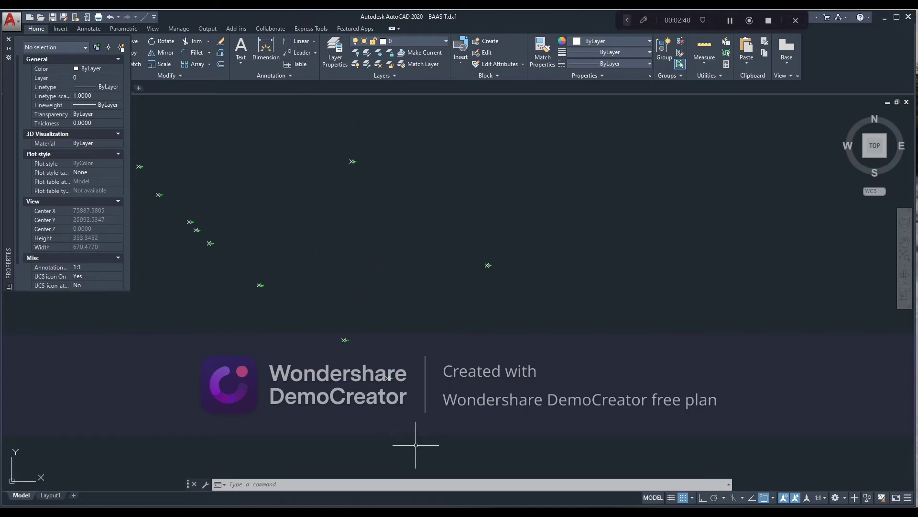
scroll(381, 349, "up", 6)
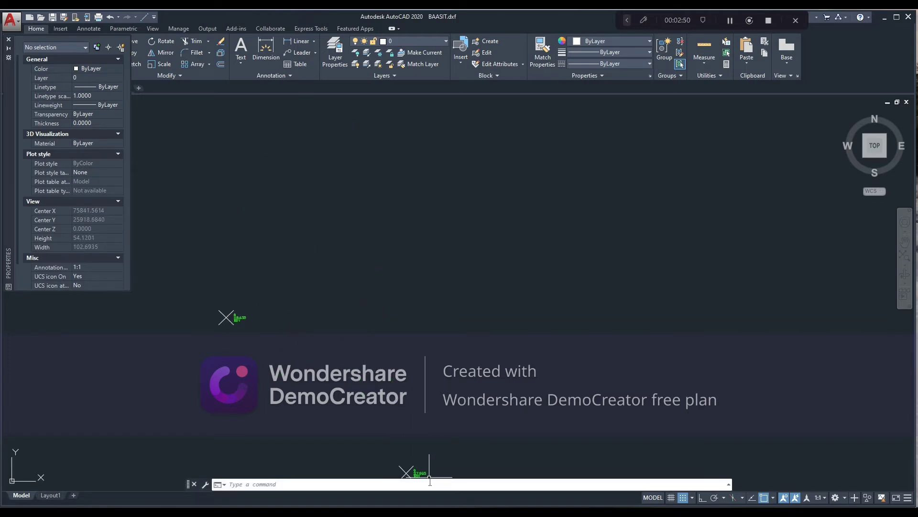
scroll(523, 287, "down", 6)
scroll(538, 311, "up", 10)
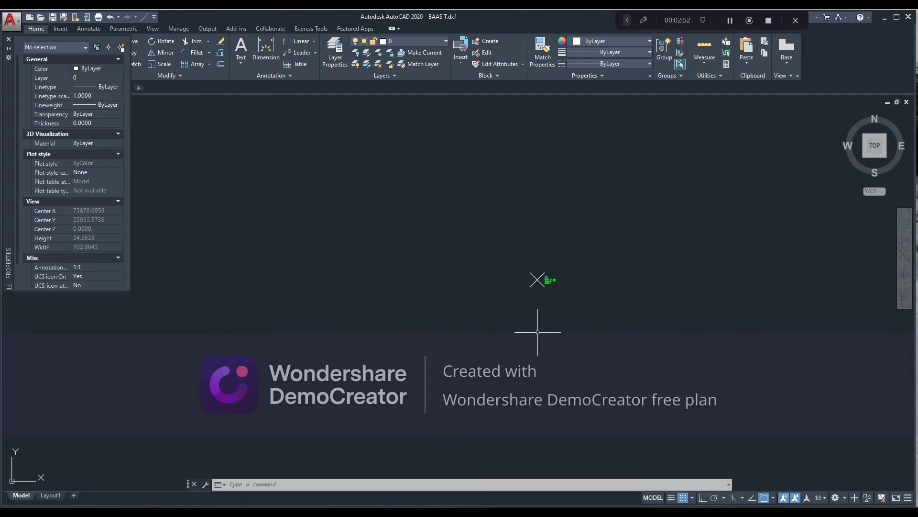
scroll(538, 308, "down", 12)
scroll(414, 296, "up", 5)
scroll(373, 172, "up", 12)
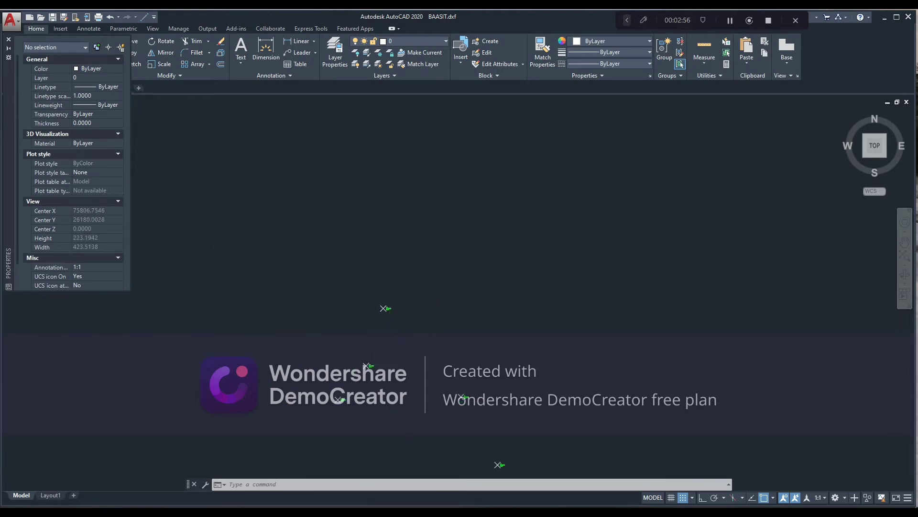
scroll(391, 296, "down", 10)
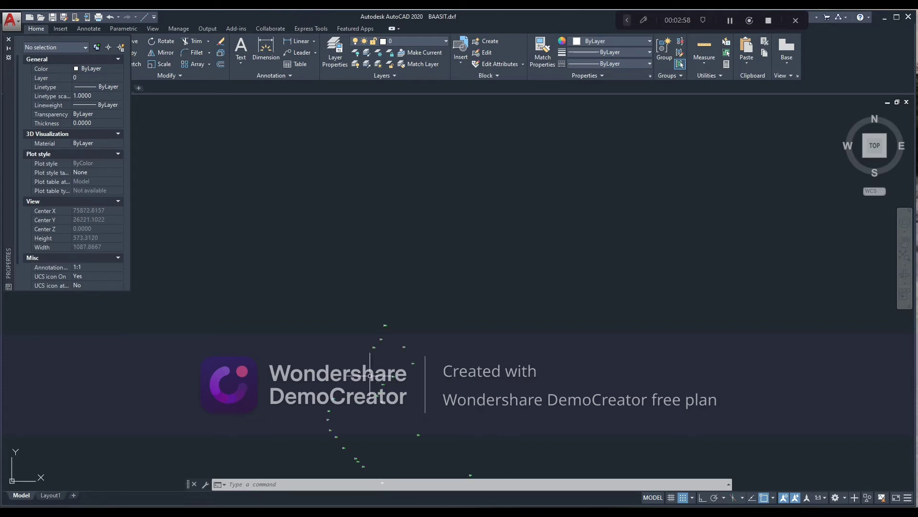
scroll(365, 244, "up", 4)
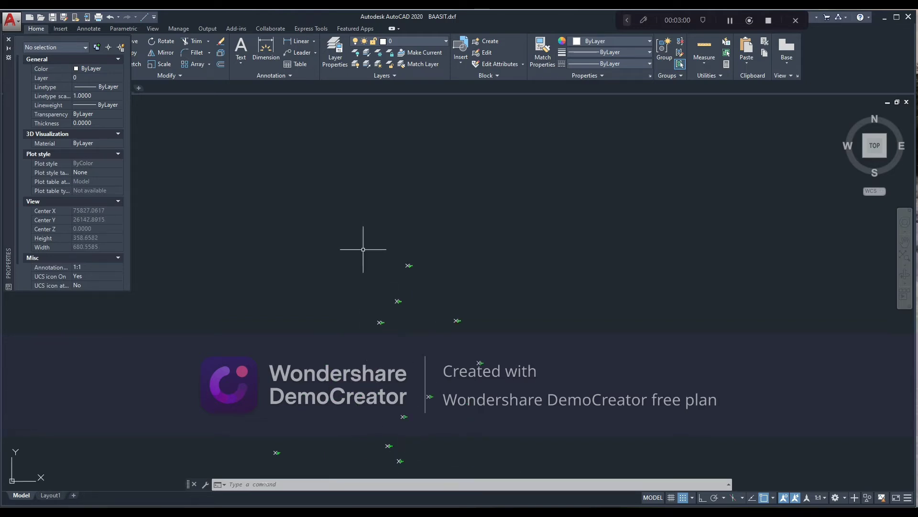
scroll(412, 355, "up", 4)
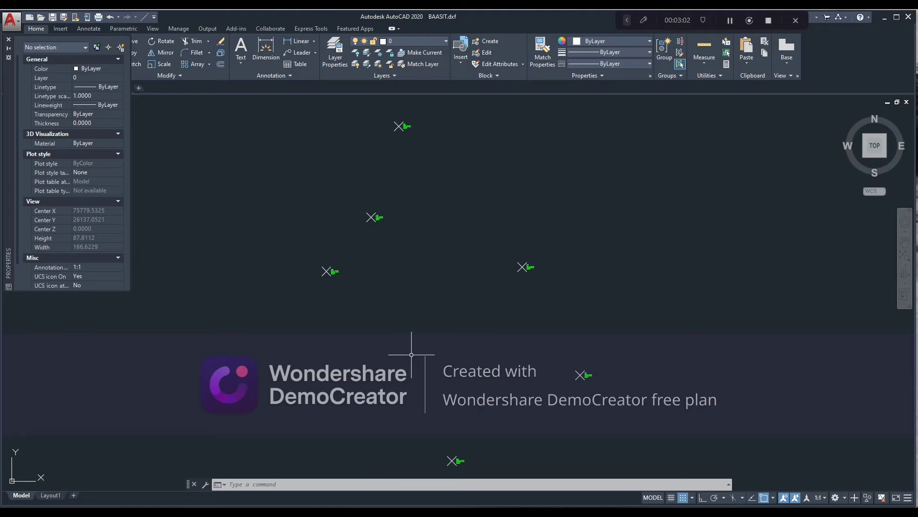
scroll(411, 355, "up", 2)
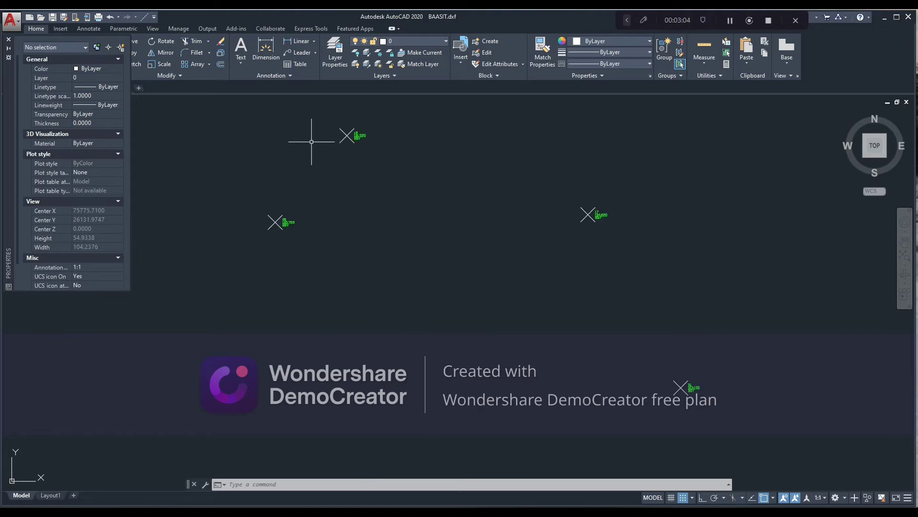
scroll(312, 139, "up", 2)
scroll(312, 139, "down", 4)
scroll(516, 164, "down", 6)
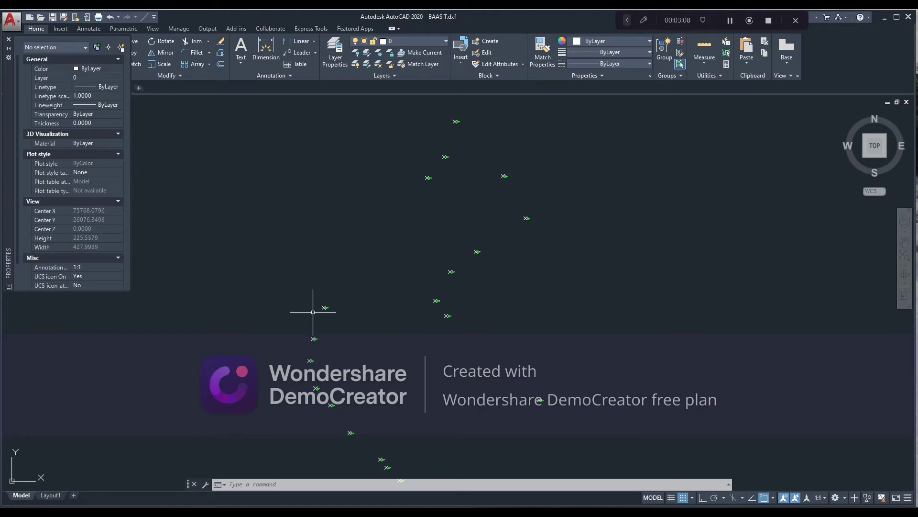
Step: Examine the overall layout of the imported survey points and locate boundary point 10
scroll(313, 311, "up", 8)
scroll(314, 311, "down", 15)
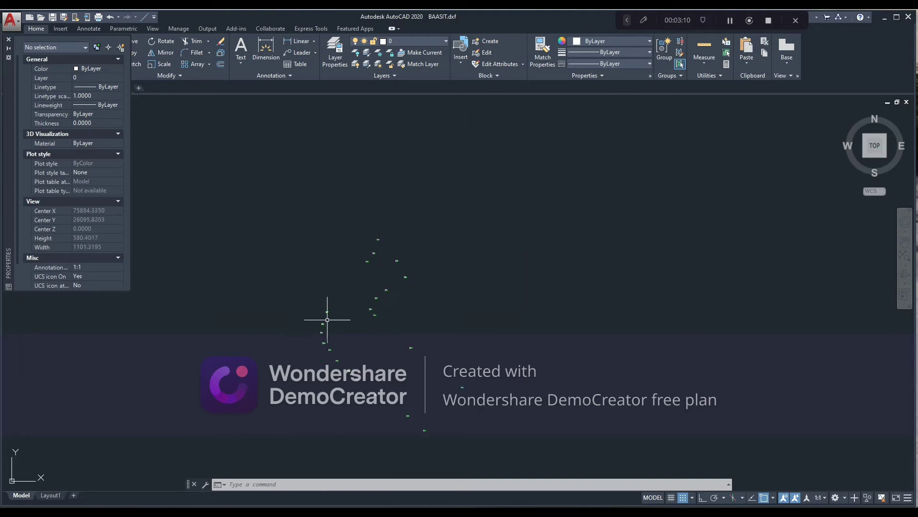
mouse_move(473, 401)
middle_mouse_down()
mouse_move(453, 350)
mouse_move(455, 324)
middle_mouse_up()
scroll(359, 299, "up", 10)
scroll(363, 301, "up", 4)
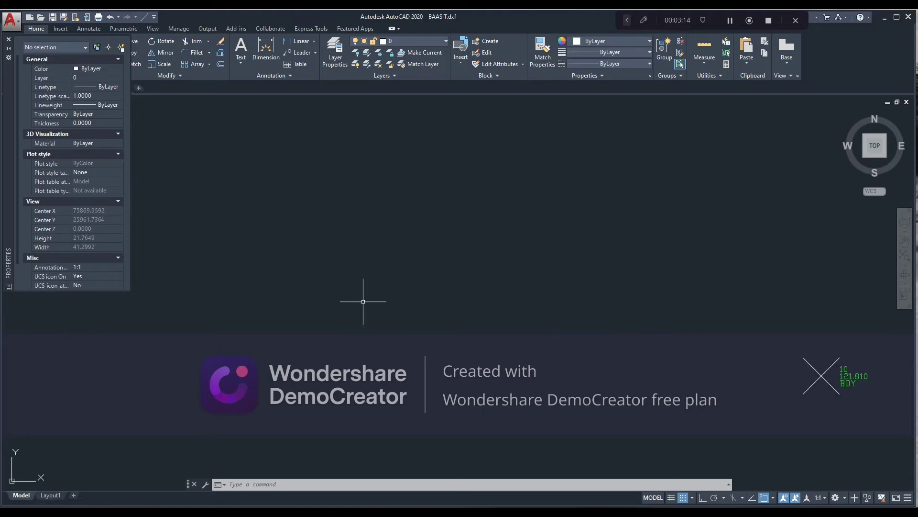
scroll(363, 303, "down", 8)
scroll(365, 307, "down", 2)
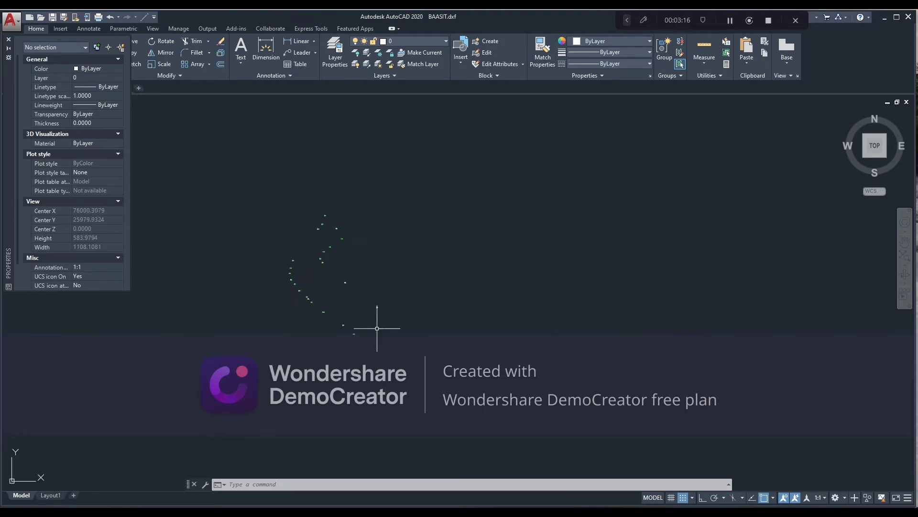
scroll(352, 277, "up", 2)
Step: Close the Properties palette and start a polyline at boundary point 10 with Ortho mode on
left_click(9, 40)
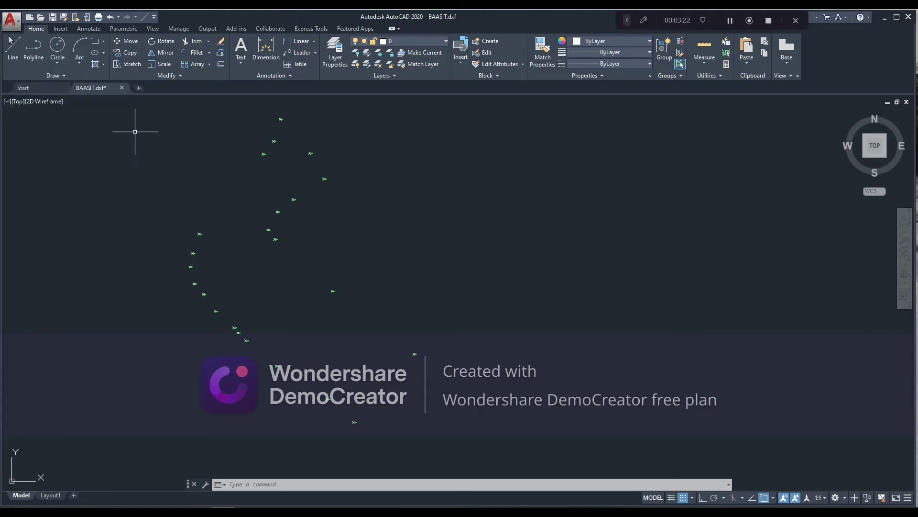
left_click(34, 48)
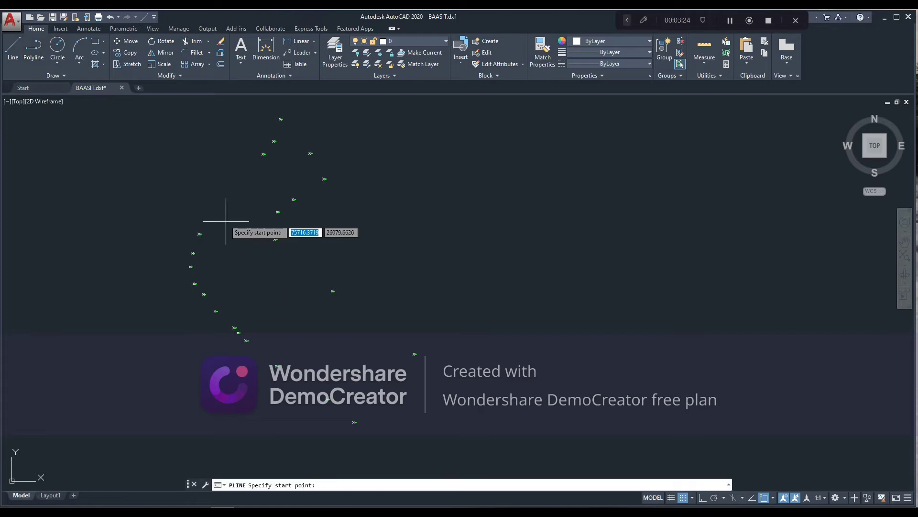
scroll(473, 405, "up", 5)
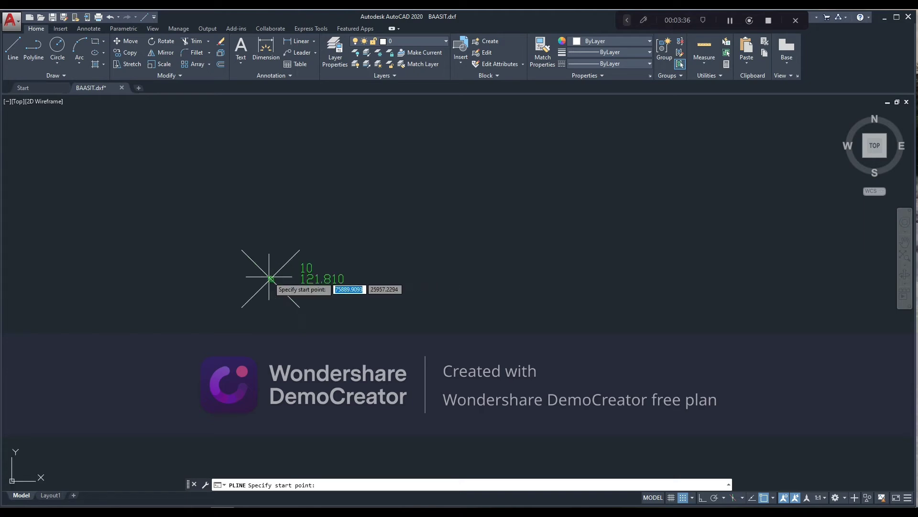
left_click(702, 497)
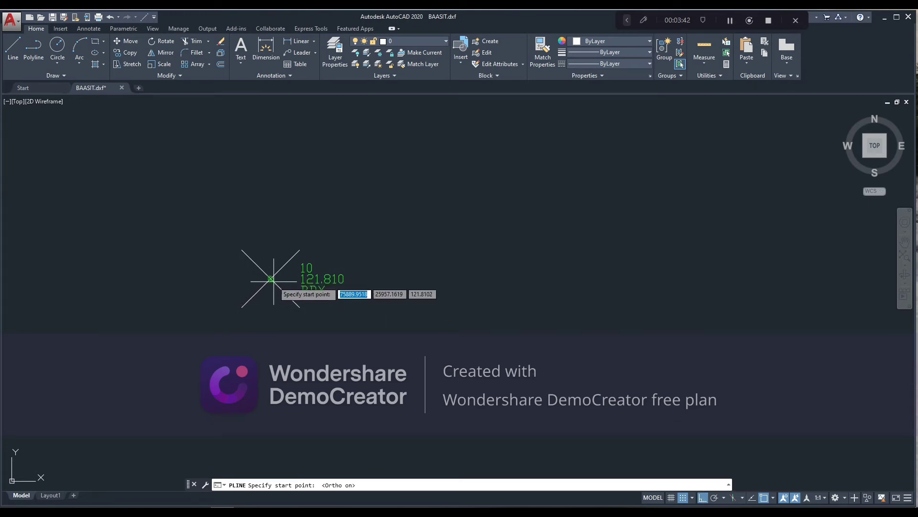
left_click(270, 279)
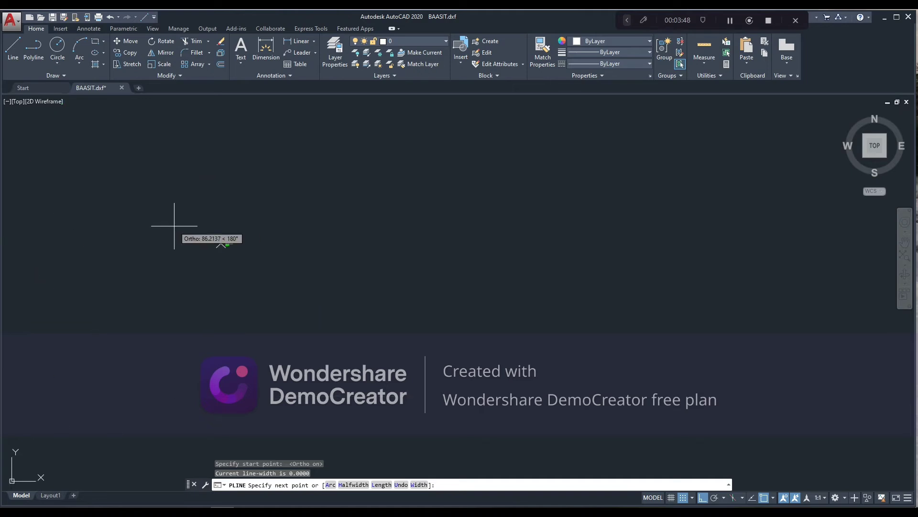
Step: Extend the polyline from point 10 through boundary point 11 to point 12, snapping to the point centres
scroll(198, 239, "up", 4)
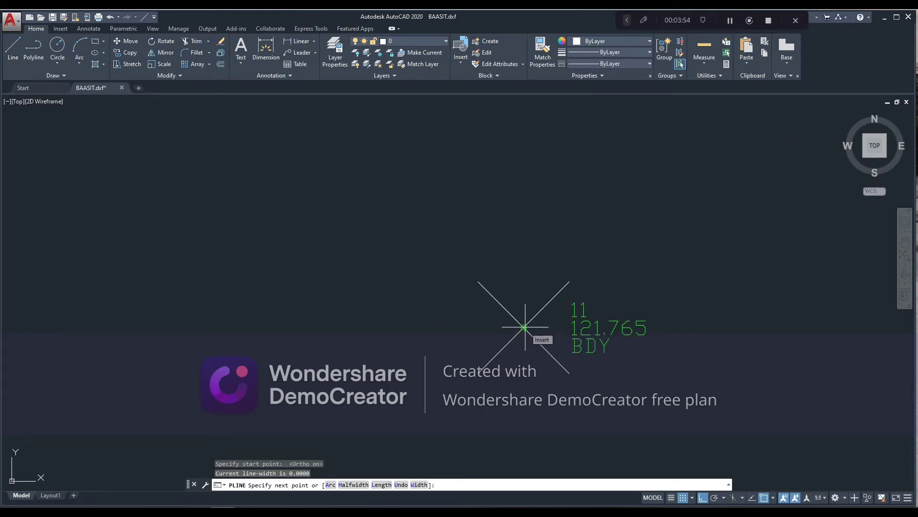
scroll(525, 327, "up", 7)
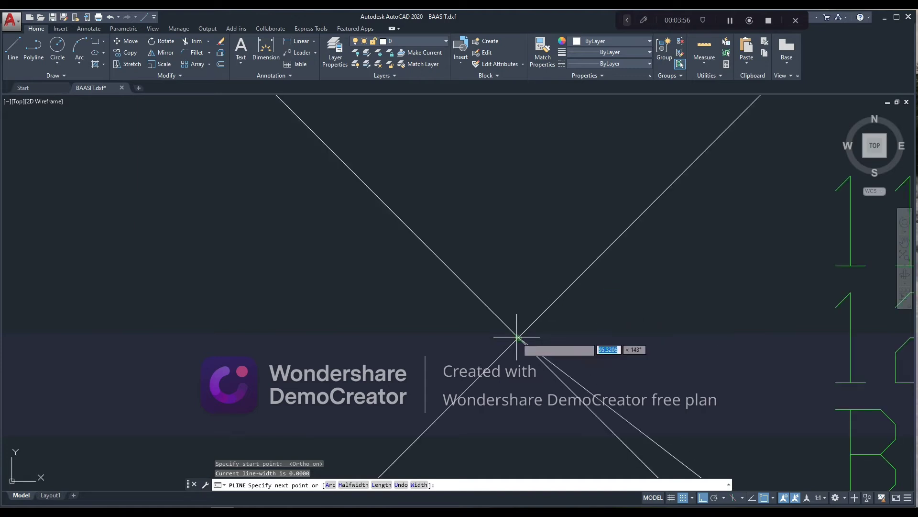
left_click(518, 337)
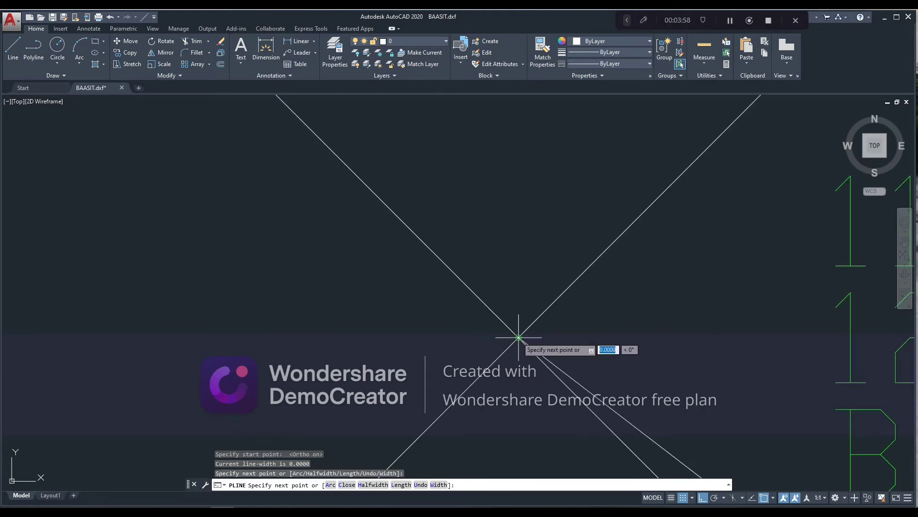
scroll(519, 335, "down", 7)
scroll(412, 239, "down", 3)
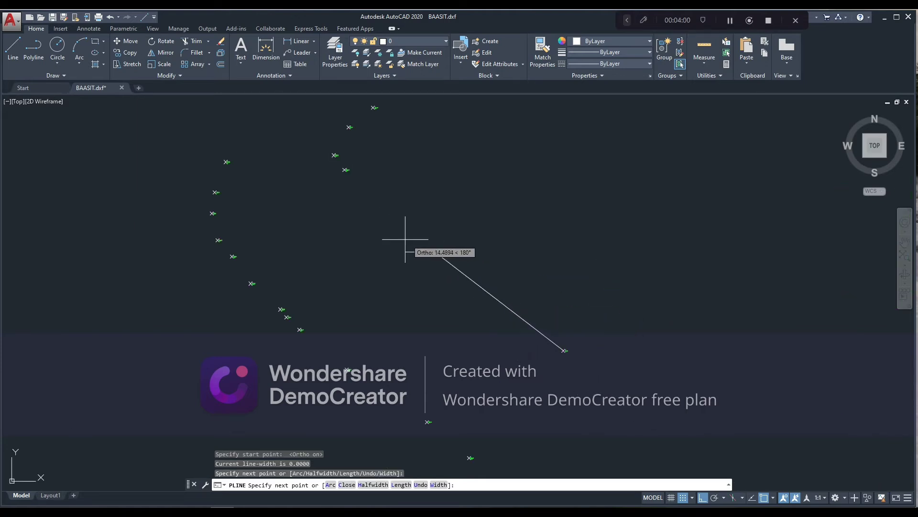
middle_click_drag(383, 237, 340, 338)
scroll(440, 402, "up", 10)
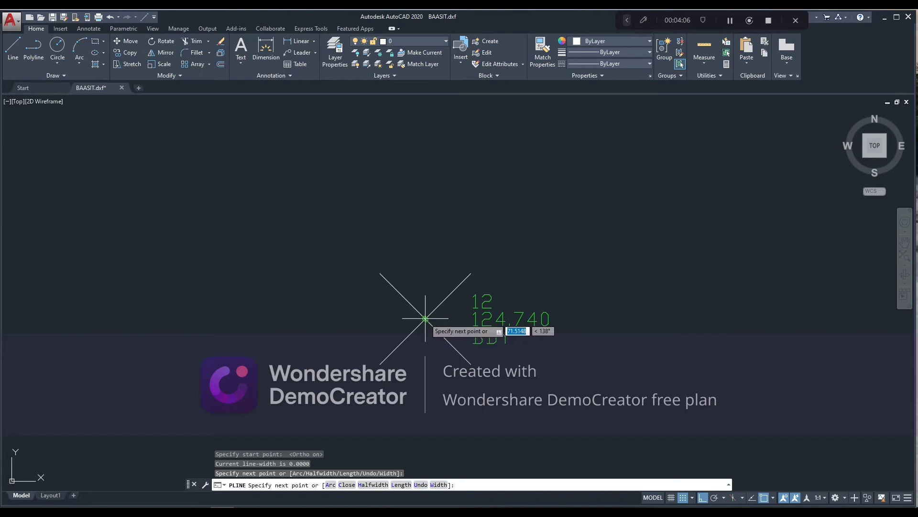
left_click(425, 318)
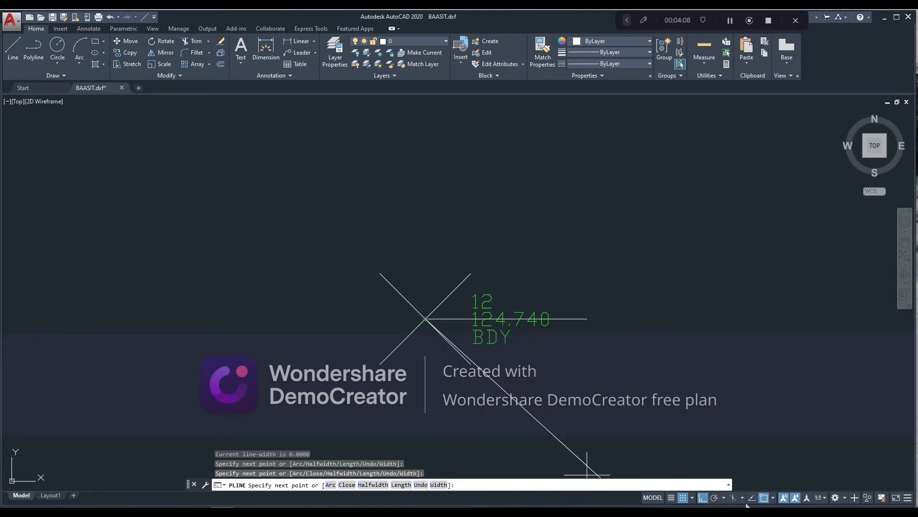
Step: Turn Ortho mode off and extend the polyline to the centre of boundary point 13
left_click(701, 499)
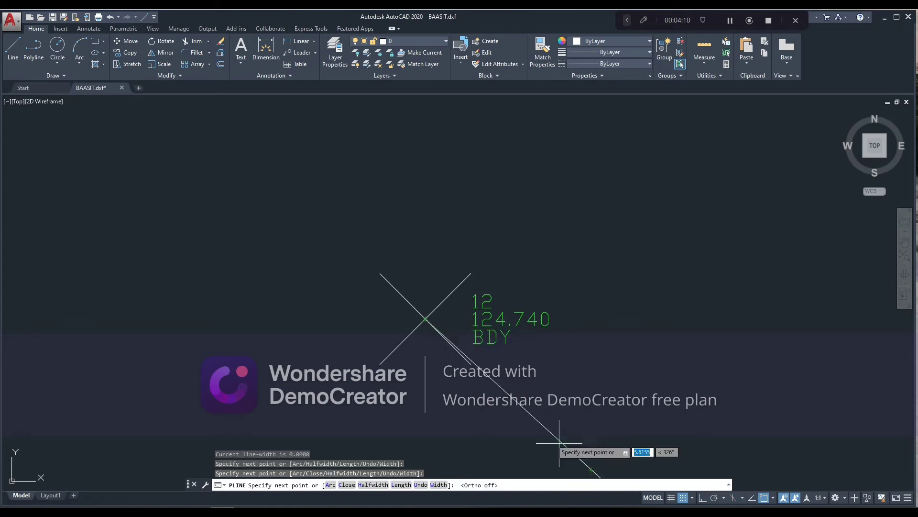
scroll(231, 156, "down", 6)
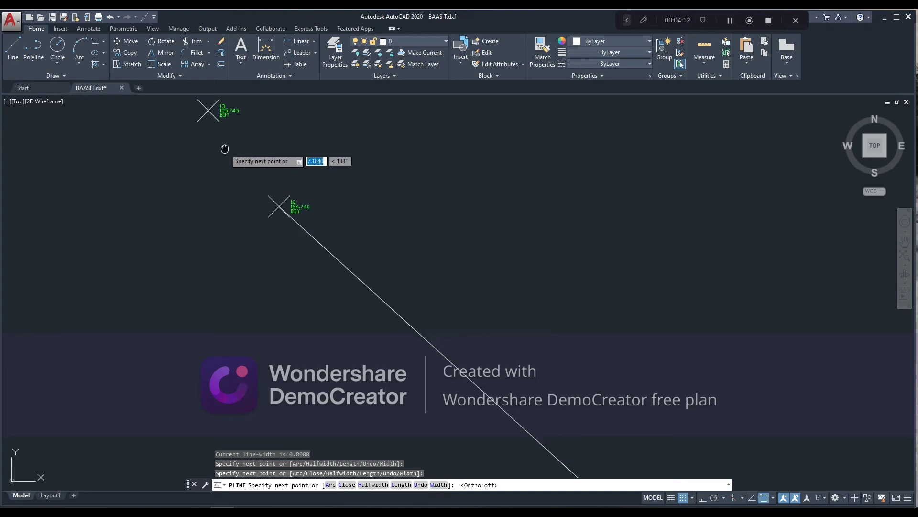
middle_click_drag(225, 148, 293, 283)
scroll(280, 263, "up", 6)
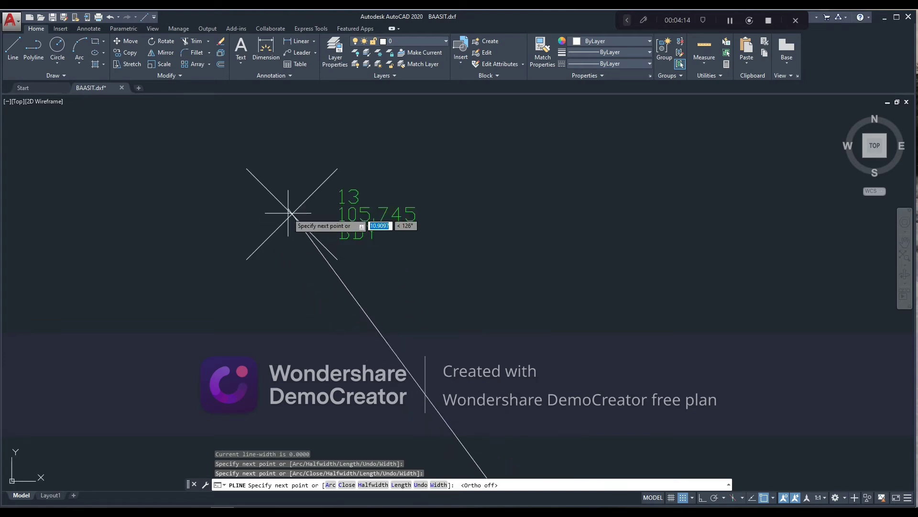
scroll(292, 214, "up", 4)
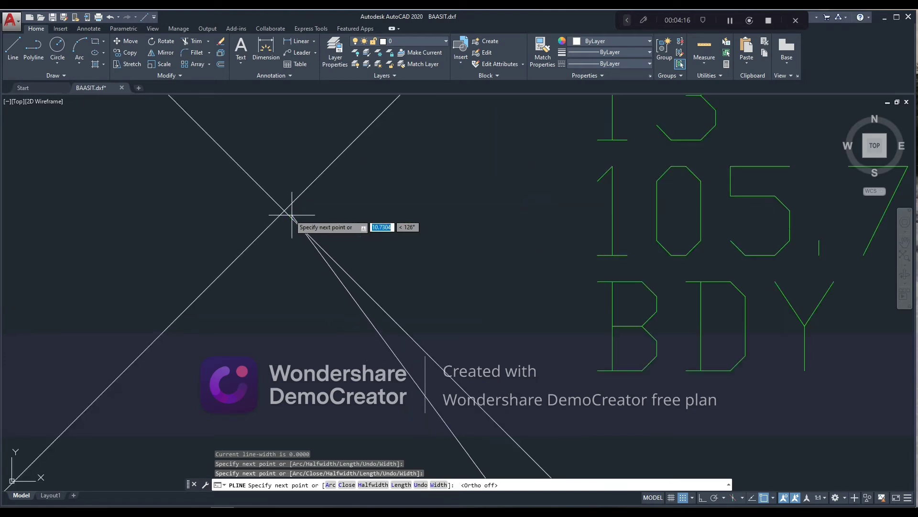
left_click(285, 210)
Step: Extend the polyline from point 13 through boundary point 14 to point 15
scroll(284, 210, "down", 6)
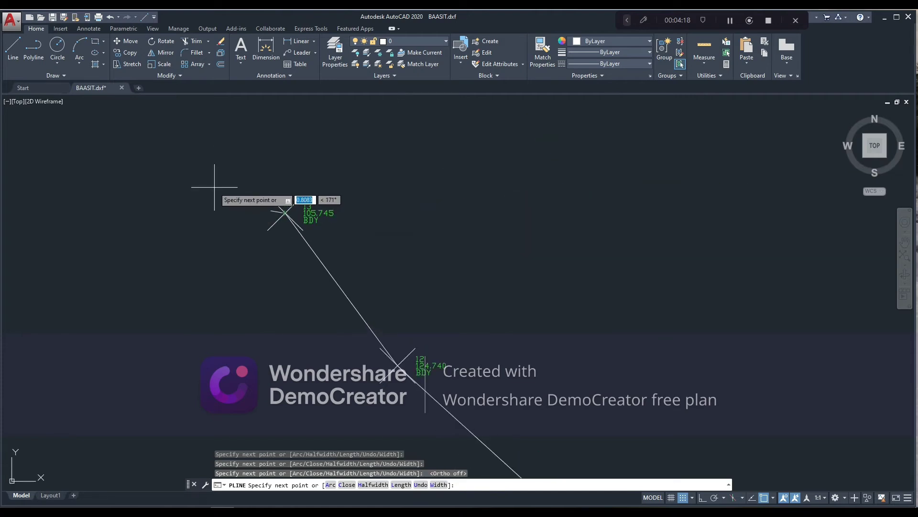
middle_click_drag(215, 194, 270, 277)
scroll(350, 309, "up", 2)
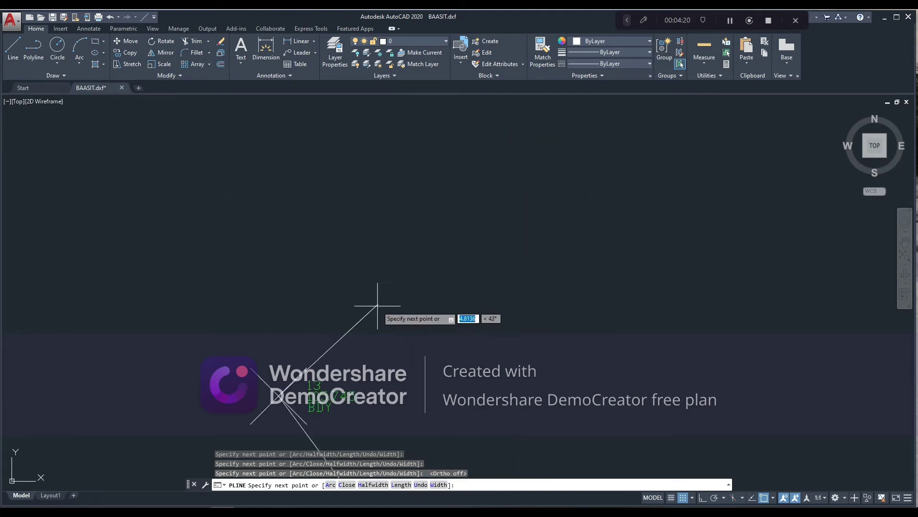
scroll(440, 142, "up", 3)
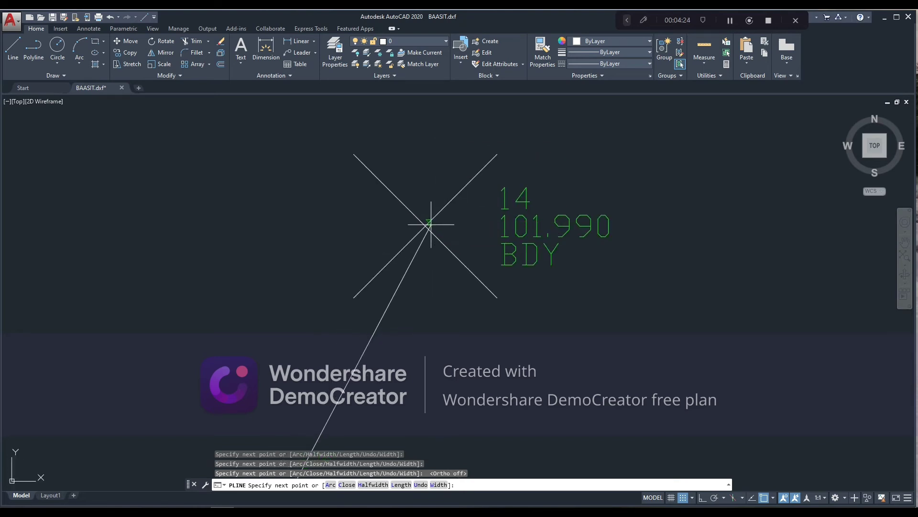
left_click(426, 225)
scroll(422, 227, "up", 4)
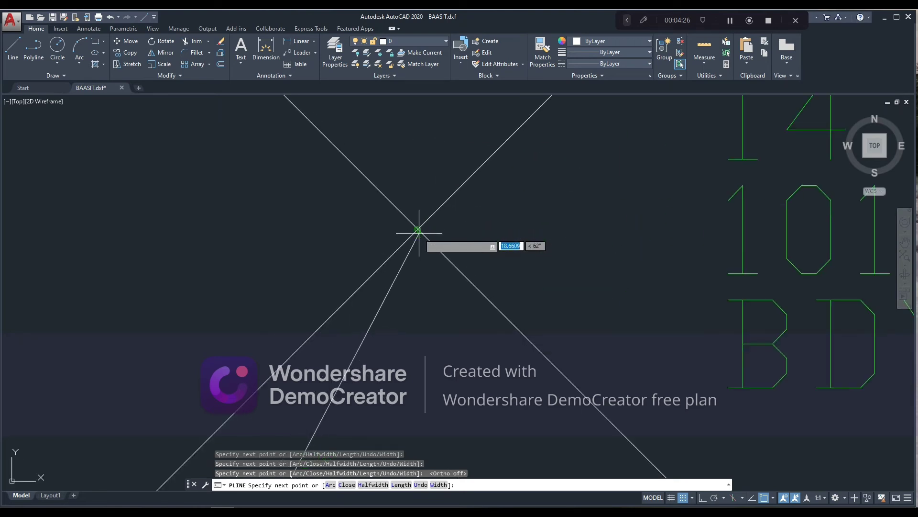
scroll(423, 201, "down", 6)
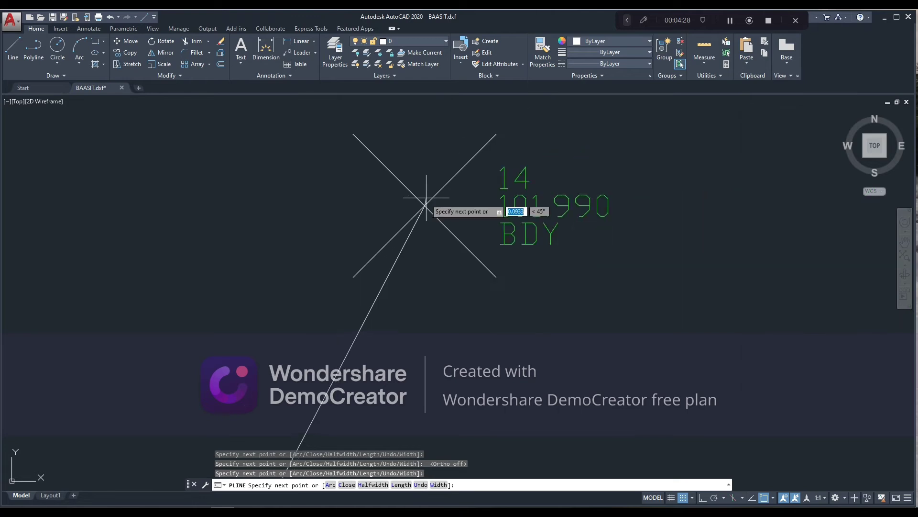
scroll(495, 306, "down", 5)
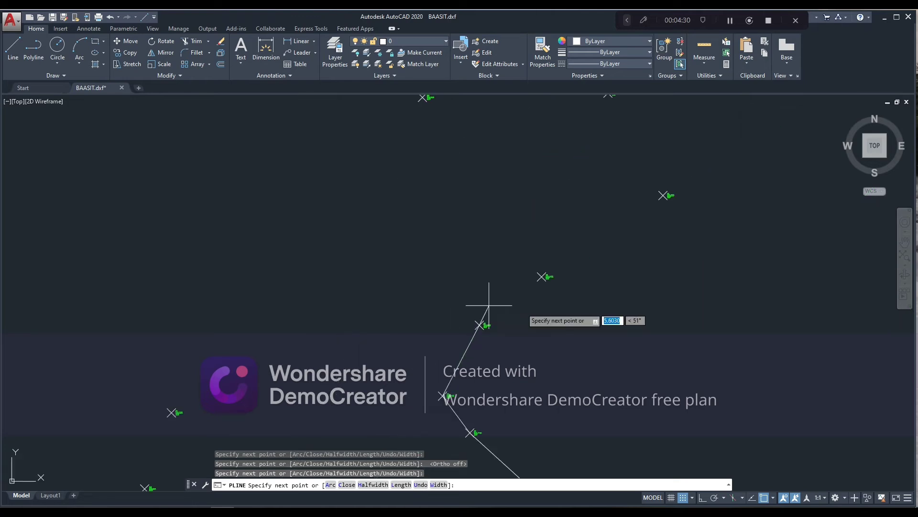
scroll(557, 253, "up", 6)
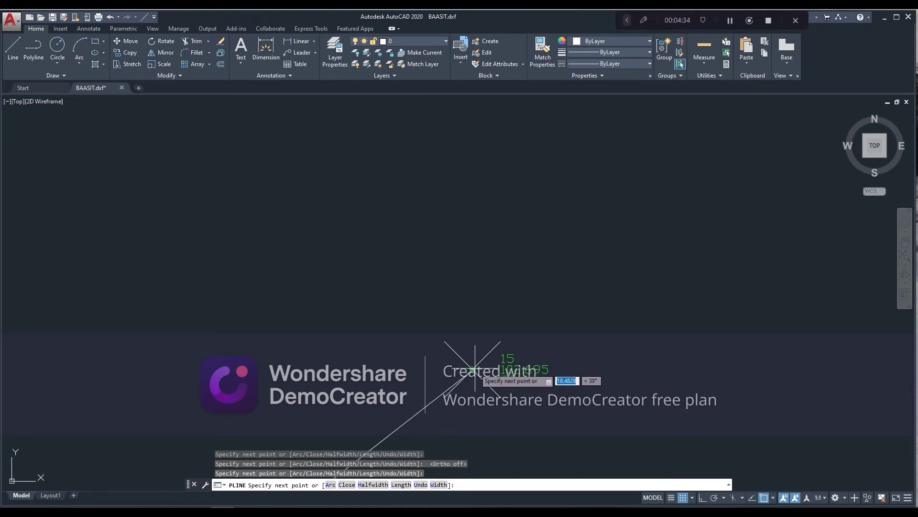
left_click(472, 370)
Step: Extend the polyline from point 15 through boundary point 16 to point 17
scroll(528, 328, "down", 5)
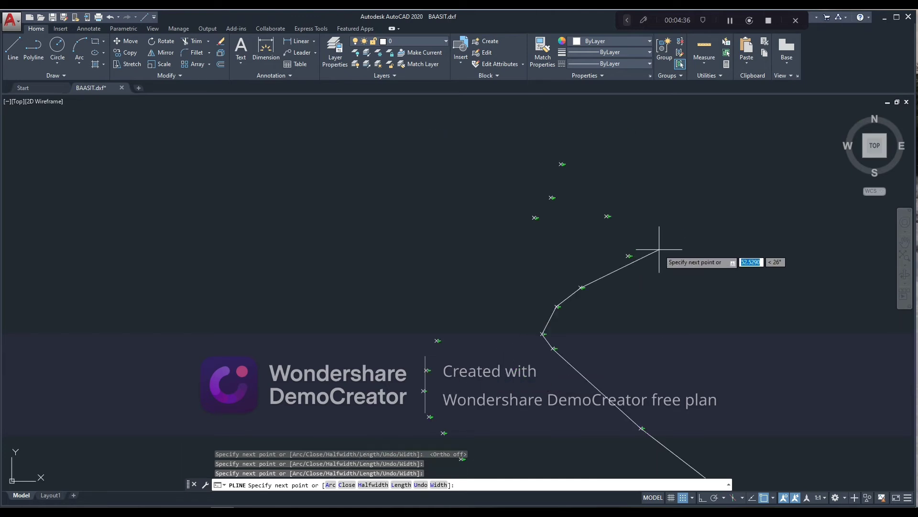
scroll(656, 239, "up", 3)
scroll(533, 288, "up", 8)
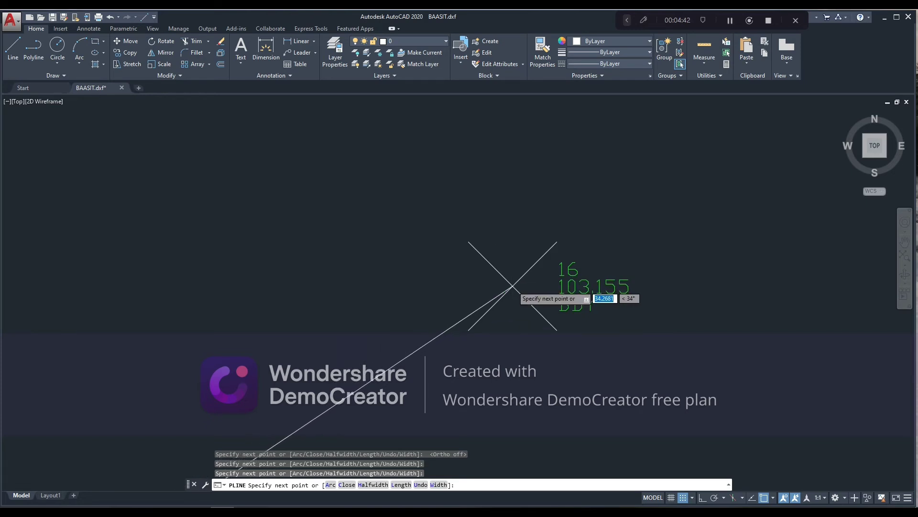
scroll(511, 286, "up", 6)
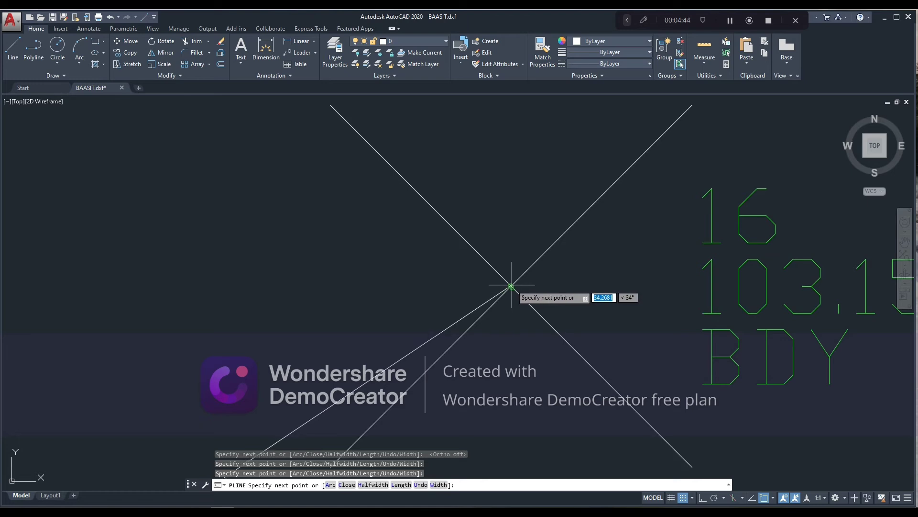
left_click(511, 286)
scroll(508, 267, "down", 10)
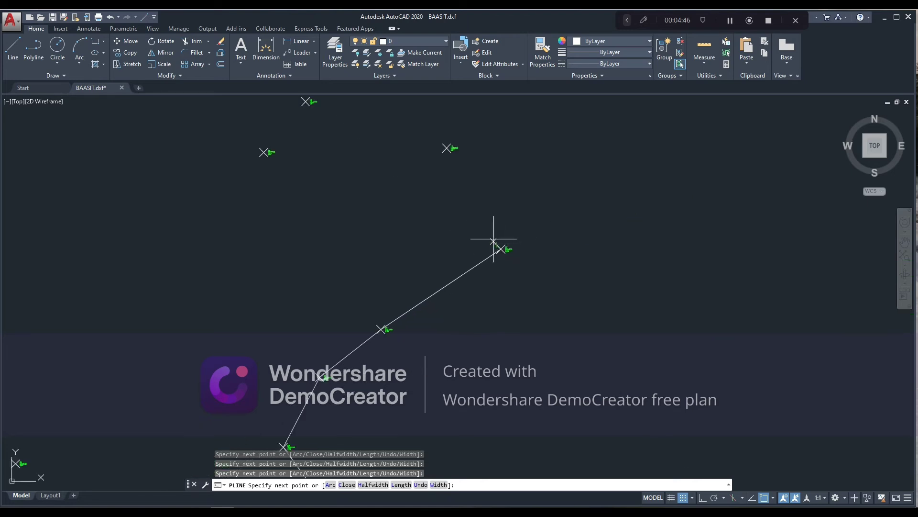
scroll(476, 262, "up", 6)
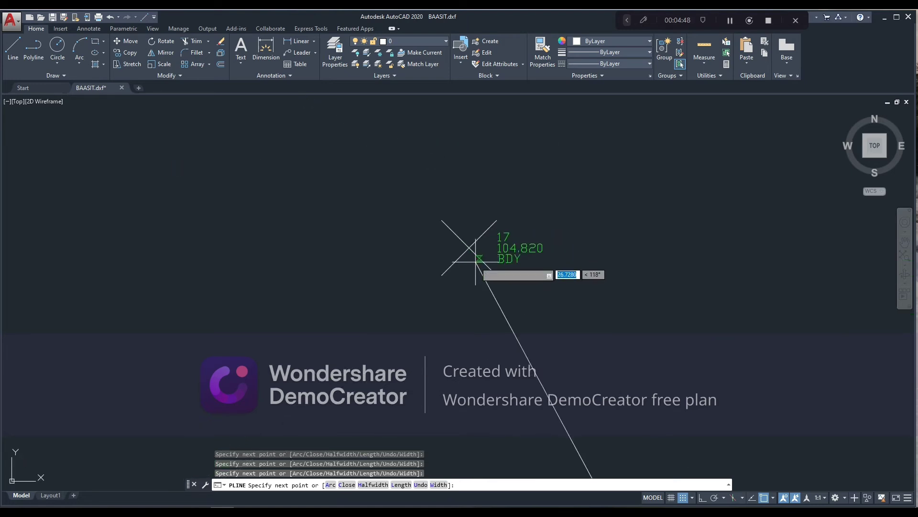
scroll(476, 262, "up", 5)
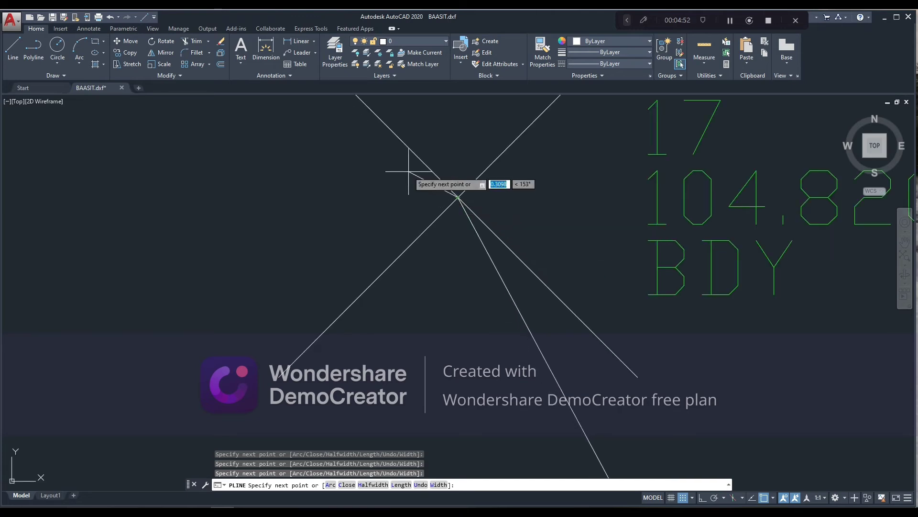
Step: Extend the polyline from boundary point 17 to point 18, snapping to the point's centre
scroll(397, 160, "down", 10)
middle_click_drag(379, 142, 427, 252)
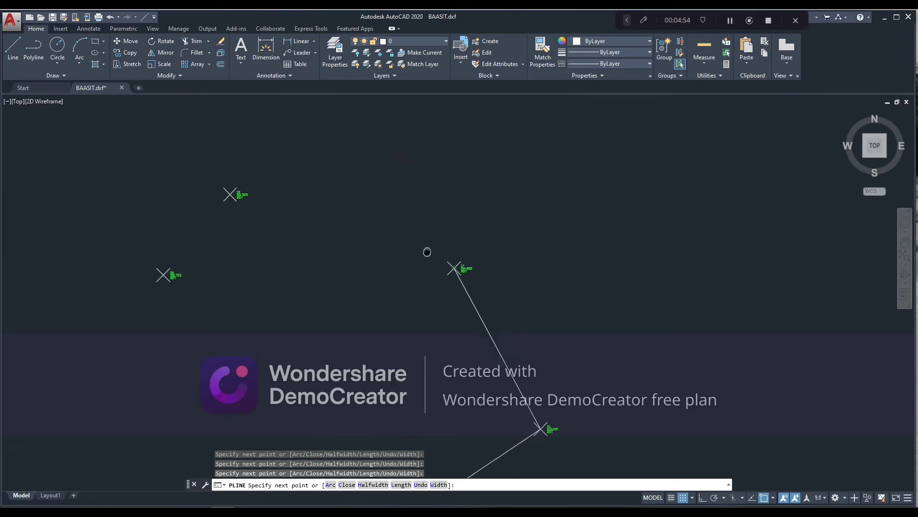
scroll(383, 148, "up", 2)
middle_click_drag(383, 147, 396, 211)
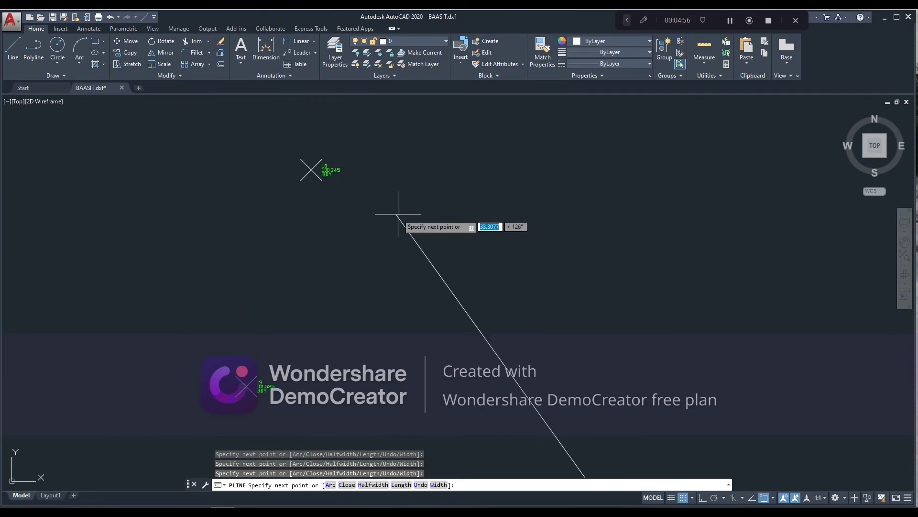
scroll(347, 180, "down", 4)
scroll(348, 177, "up", 2)
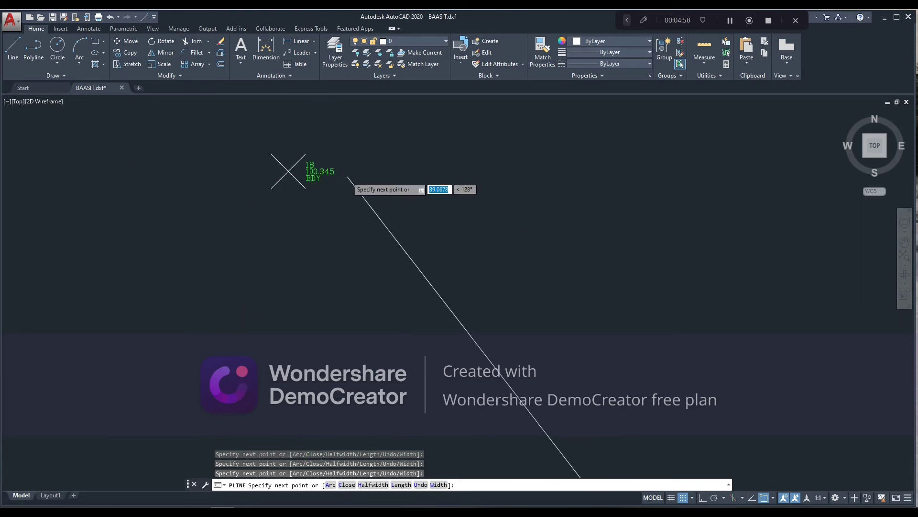
scroll(345, 181, "up", 2)
scroll(168, 151, "up", 2)
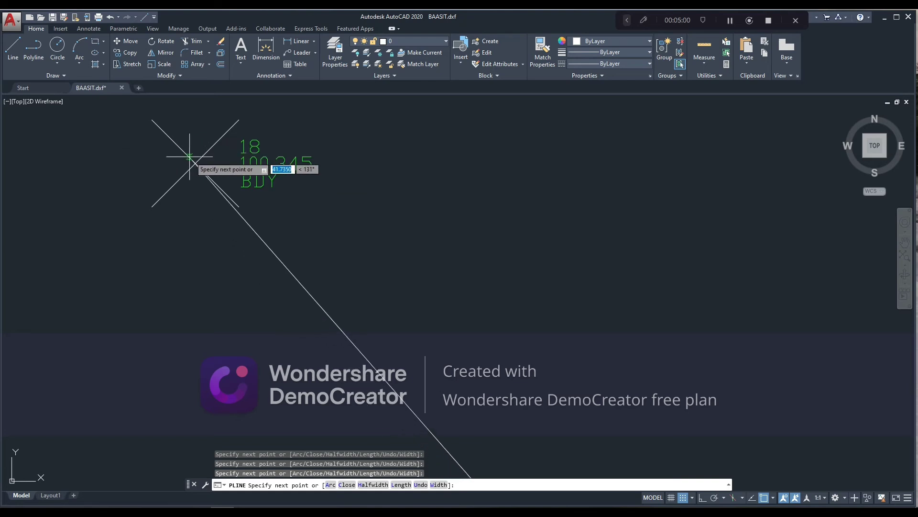
scroll(196, 163, "up", 2)
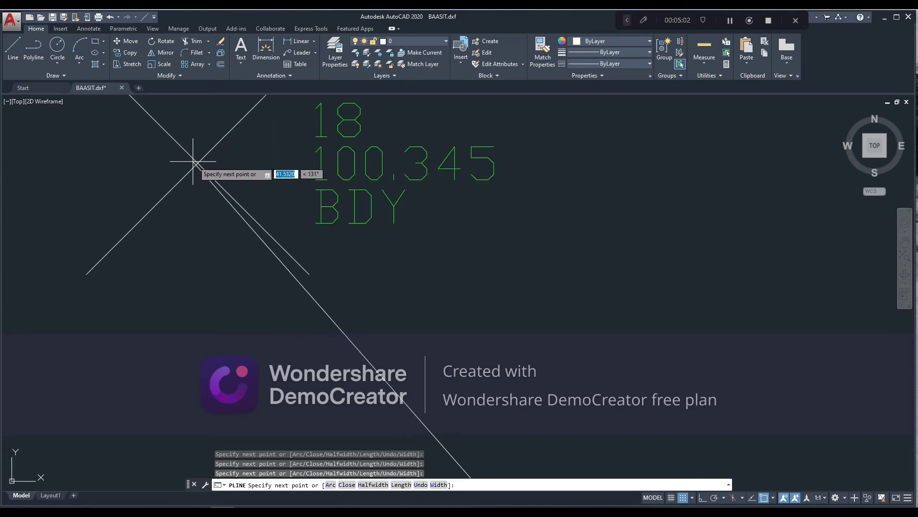
scroll(196, 163, "up", 1)
Step: Extend the polyline from point 18 through boundary point 19 to point 20
scroll(206, 225, "down", 4)
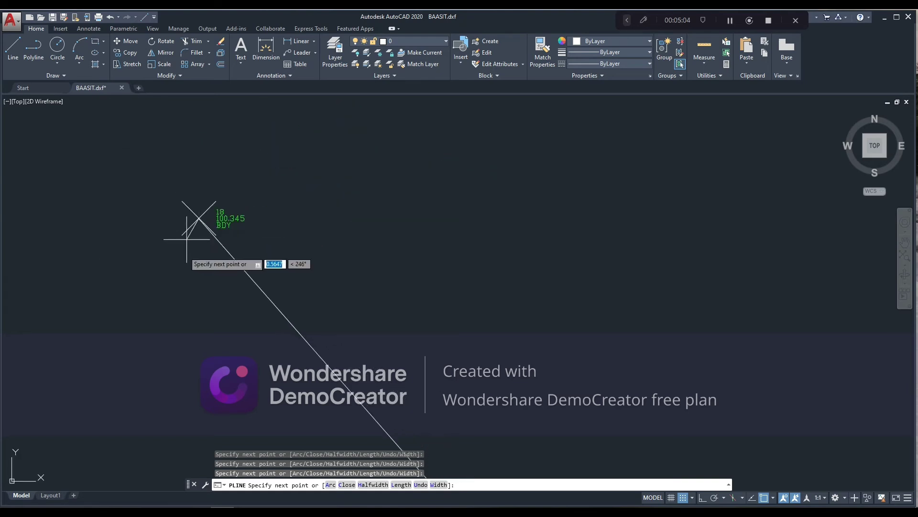
middle_click_drag(156, 283, 247, 218)
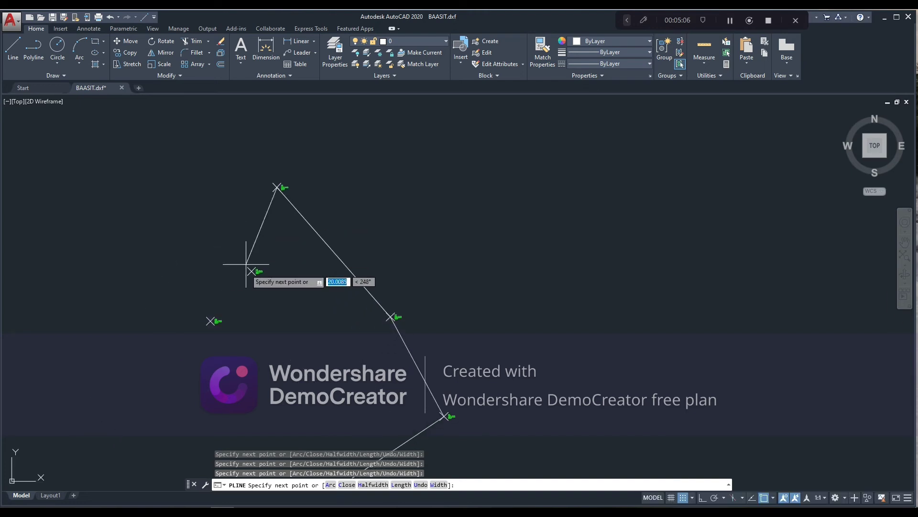
scroll(250, 268, "up", 5)
scroll(290, 214, "up", 8)
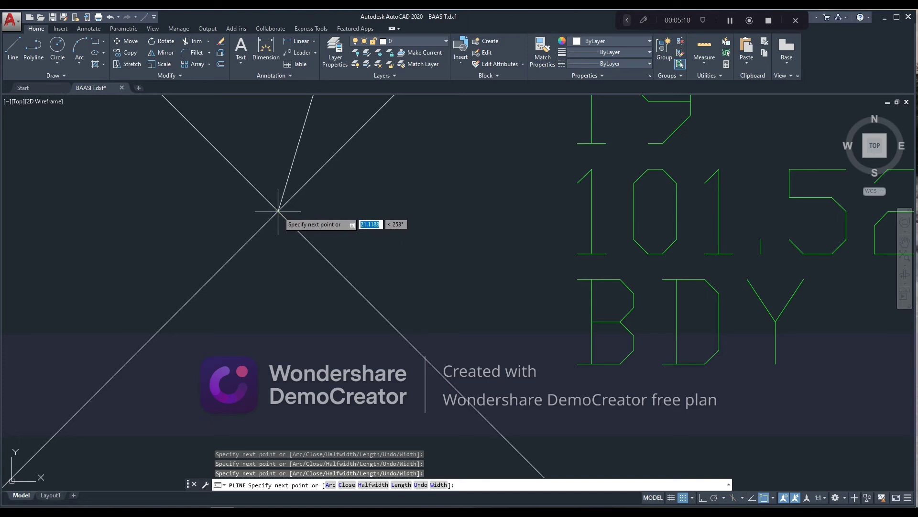
scroll(278, 211, "down", 8)
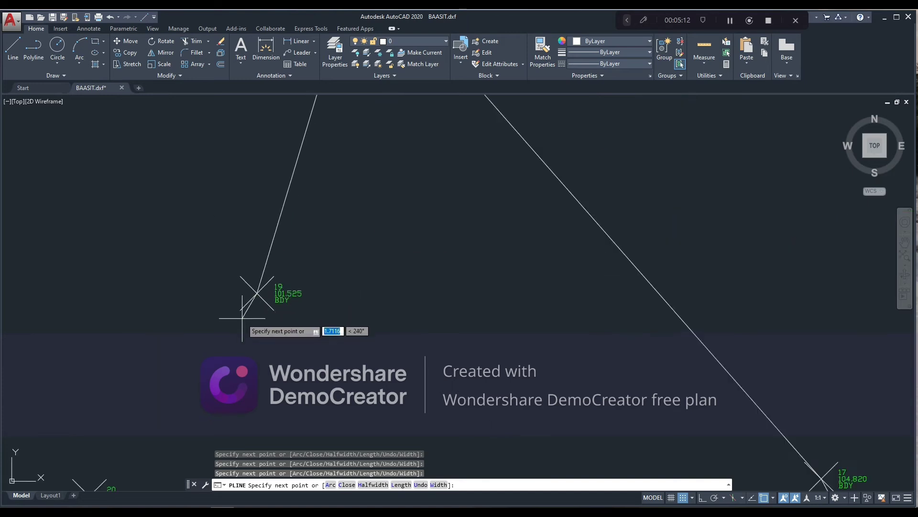
scroll(243, 317, "down", 3)
middle_click_drag(204, 353, 321, 209)
scroll(320, 209, "up", 8)
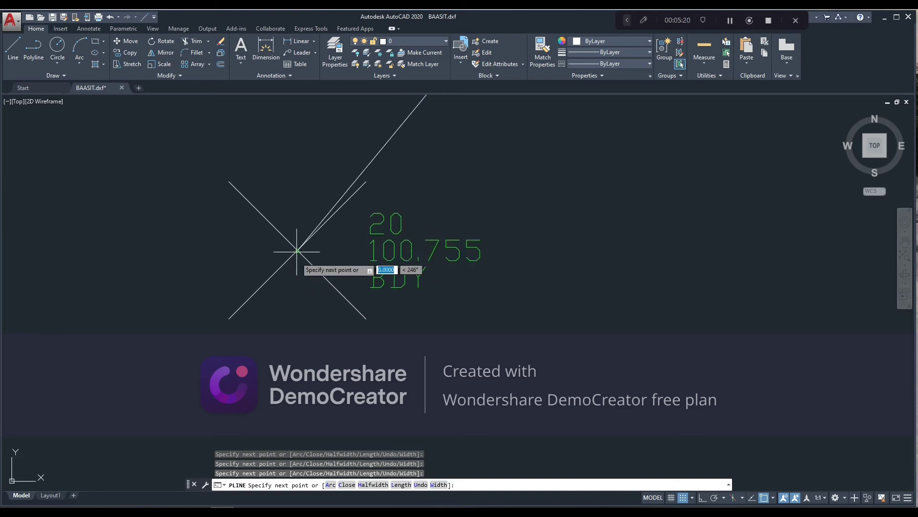
Step: Extend the polyline southwest from boundary point 20 to the centre of point 21
scroll(280, 313, "down", 8)
middle_click_drag(292, 292, 333, 196)
scroll(333, 196, "down", 5)
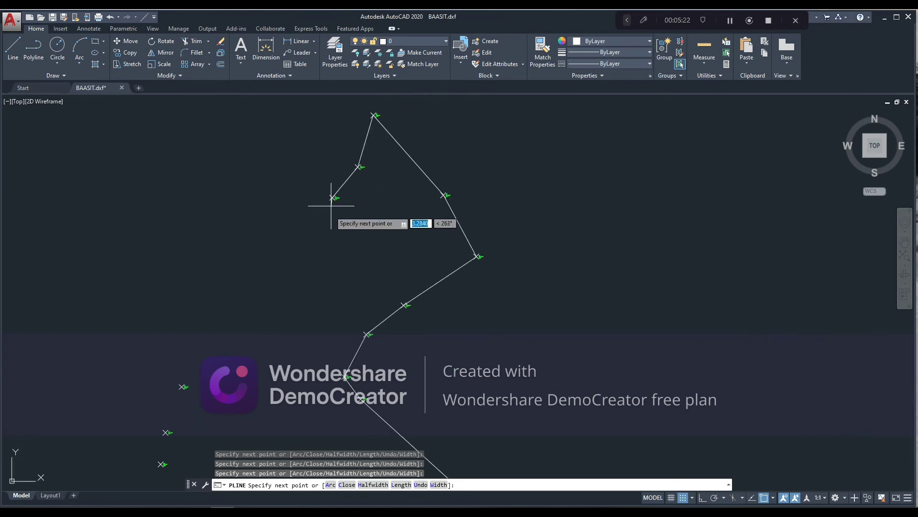
scroll(306, 263, "down", 4)
scroll(277, 307, "up", 6)
scroll(281, 313, "down", 4)
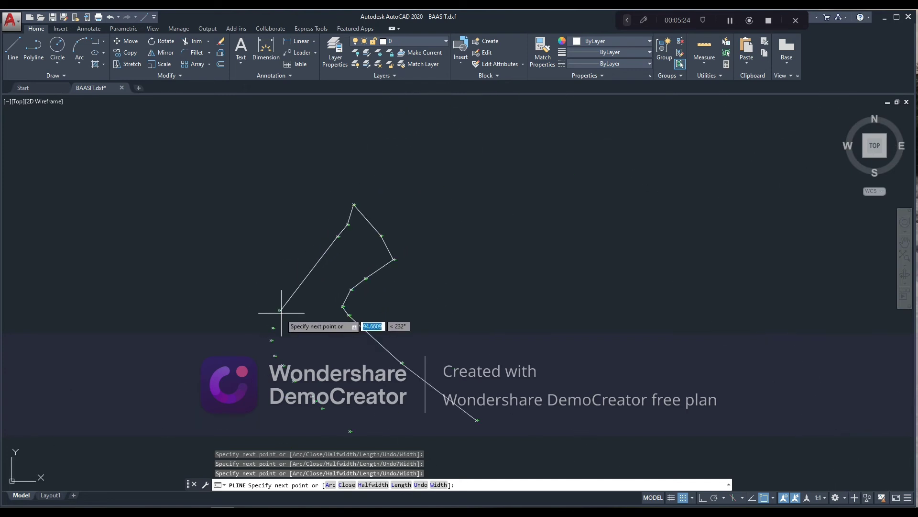
scroll(282, 313, "down", 3)
middle_click_drag(268, 325, 298, 256)
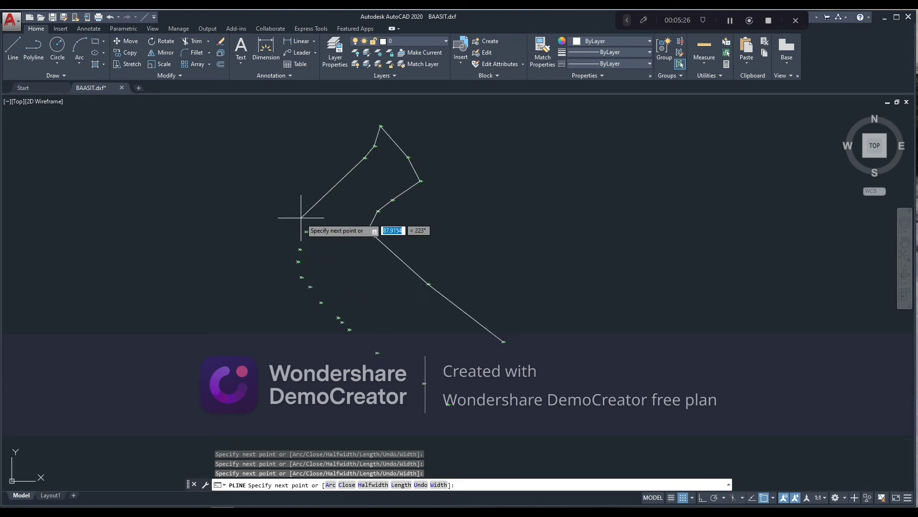
scroll(306, 210, "up", 8)
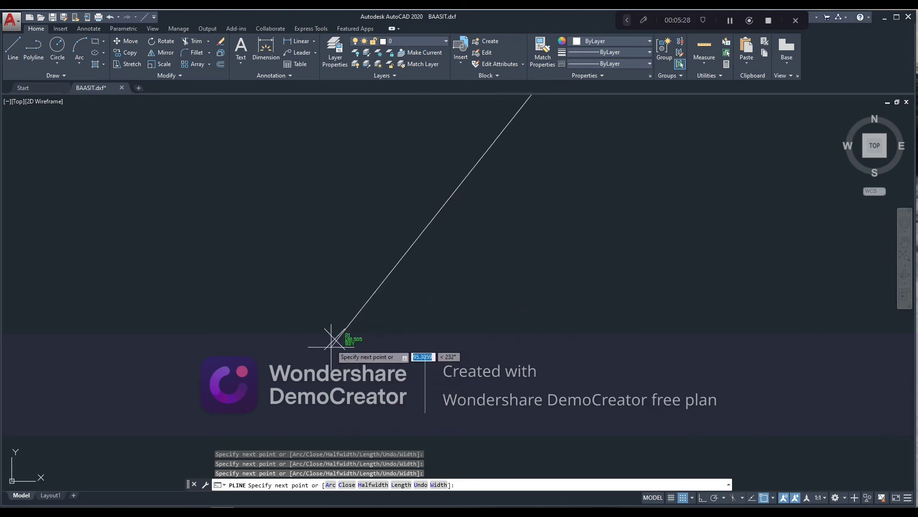
scroll(334, 336, "up", 5)
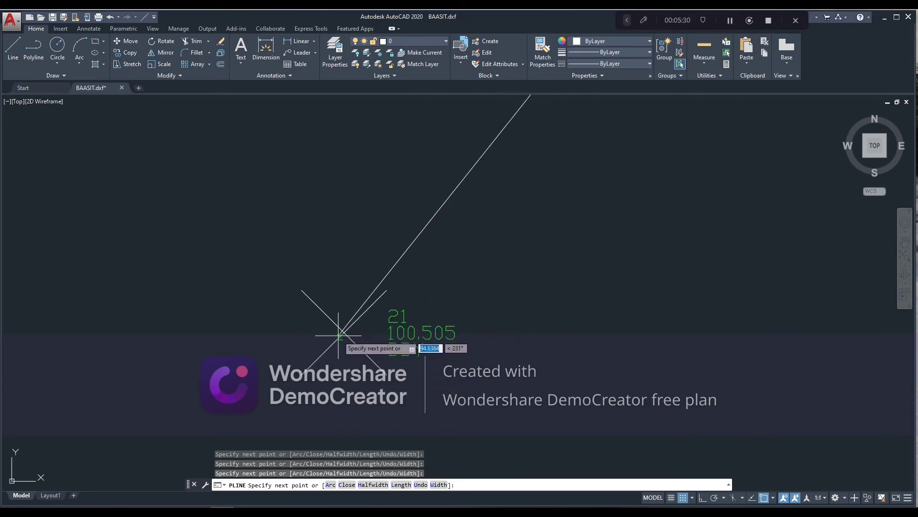
left_click(346, 332)
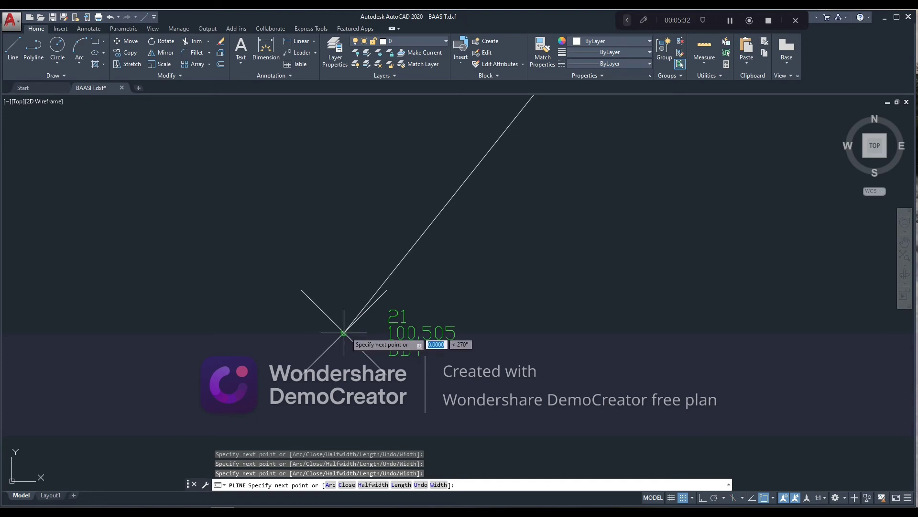
Step: Extend the polyline from point 21 through boundary point 22 to point 23
scroll(346, 334, "down", 6)
middle_click_drag(348, 381, 342, 221)
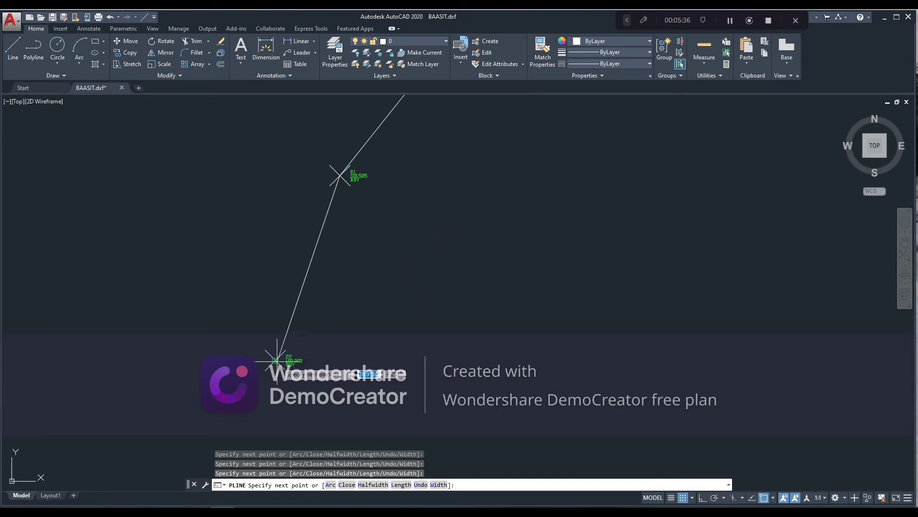
scroll(272, 365, "down", 8)
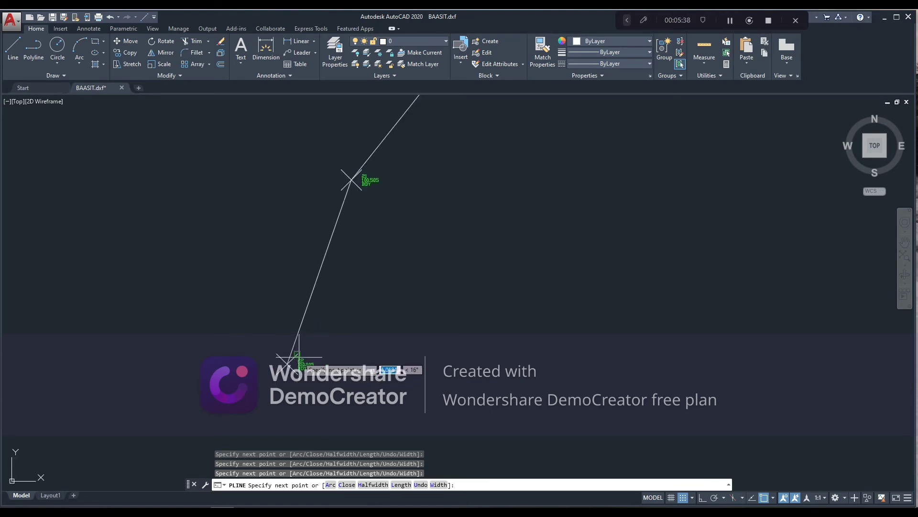
scroll(299, 274, "up", 8)
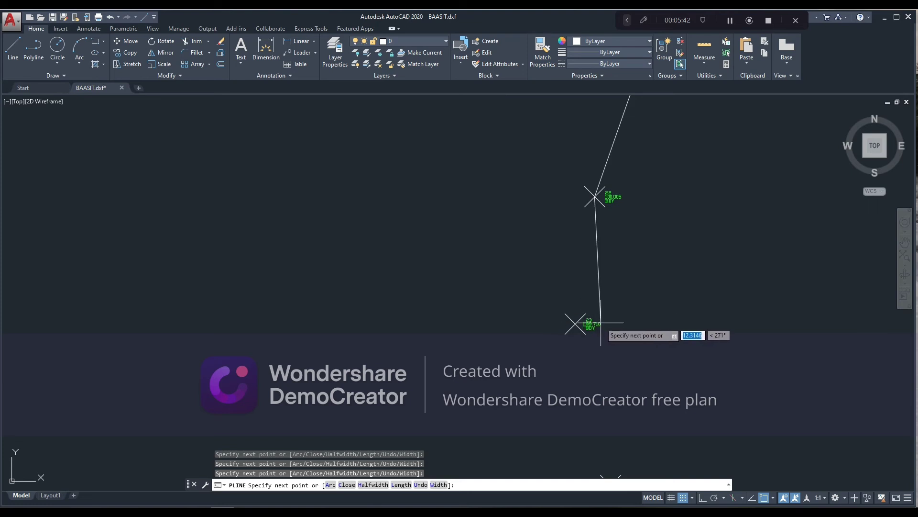
scroll(577, 322, "up", 4)
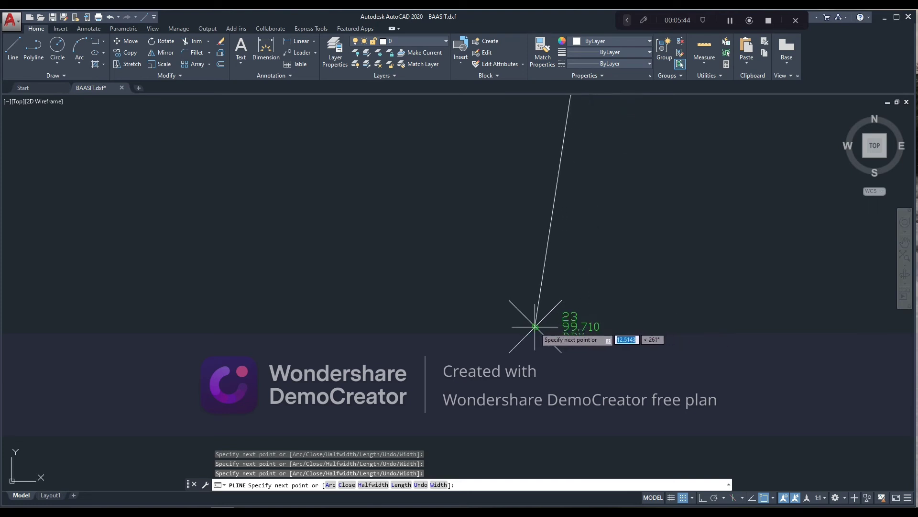
scroll(535, 326, "up", 5)
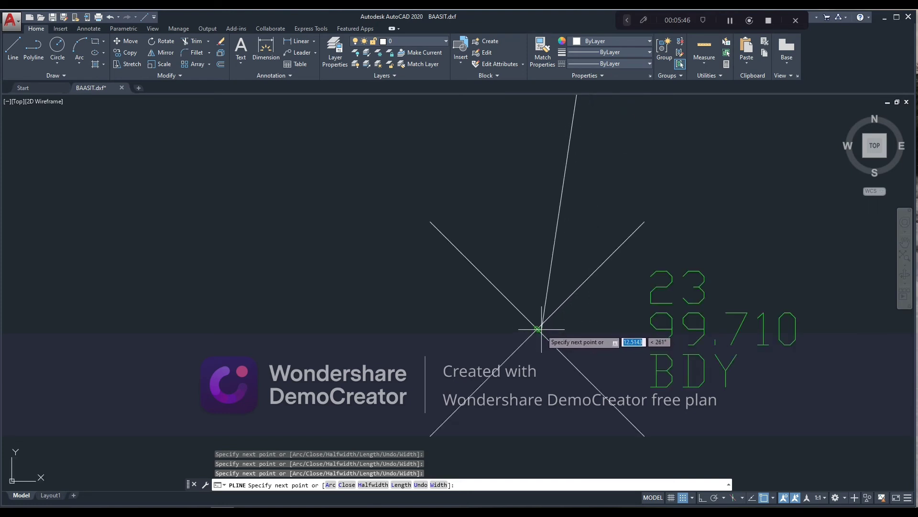
left_click(537, 329)
Step: Extend the polyline from point 23 through boundary point 1 to point 2
scroll(540, 335, "down", 5)
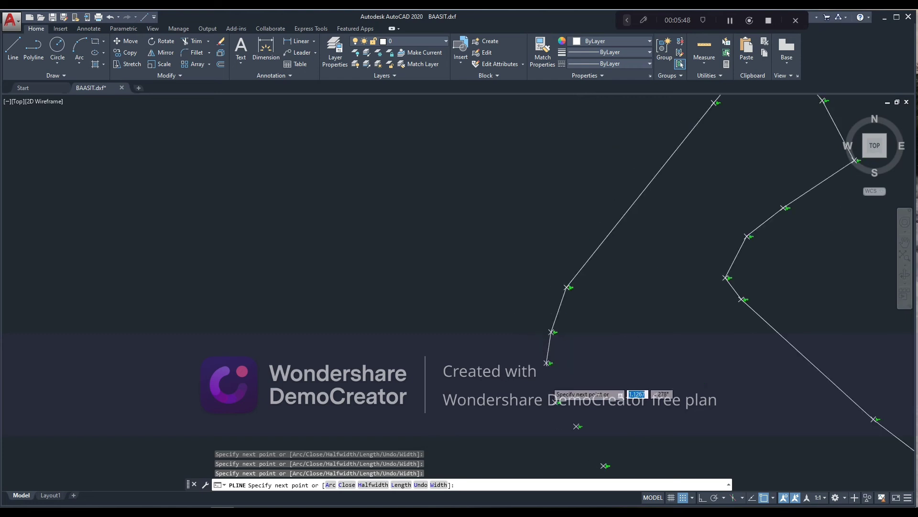
scroll(479, 251, "up", 3)
scroll(404, 260, "up", 6)
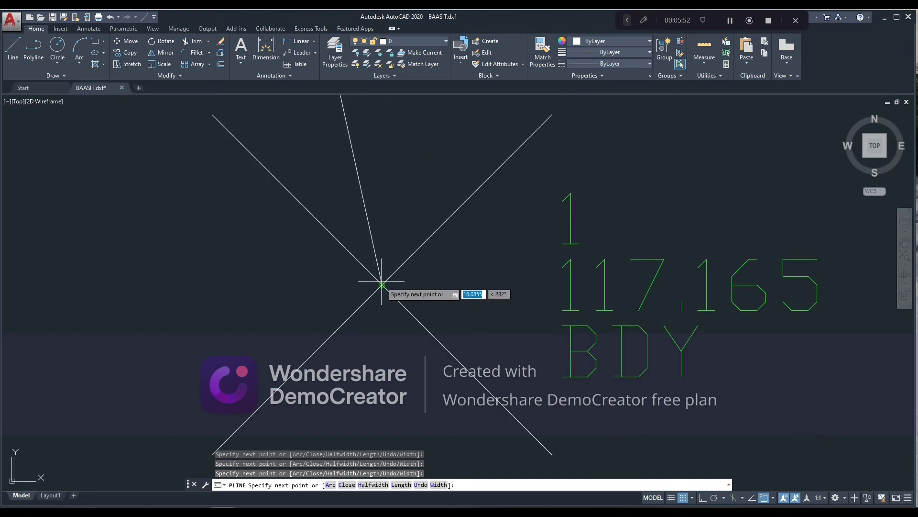
scroll(381, 285, "down", 5)
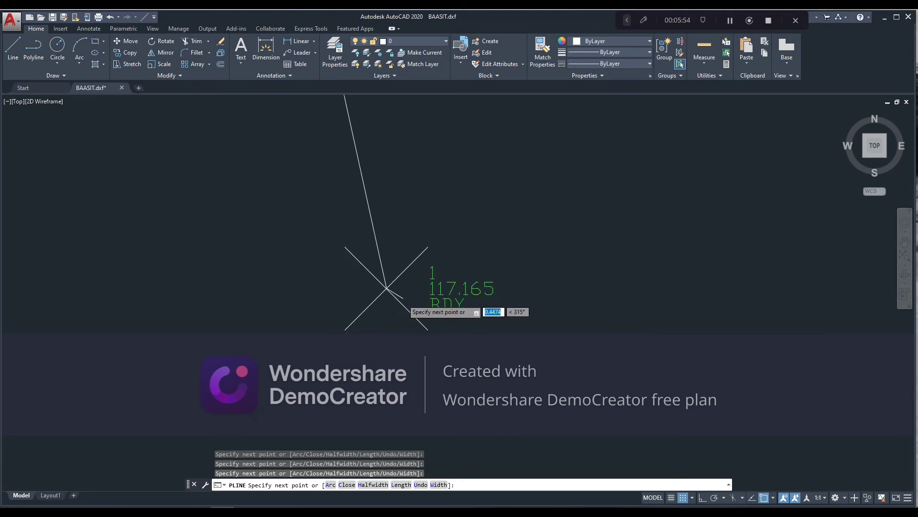
scroll(317, 242, "up", 5)
scroll(360, 276, "down", 5)
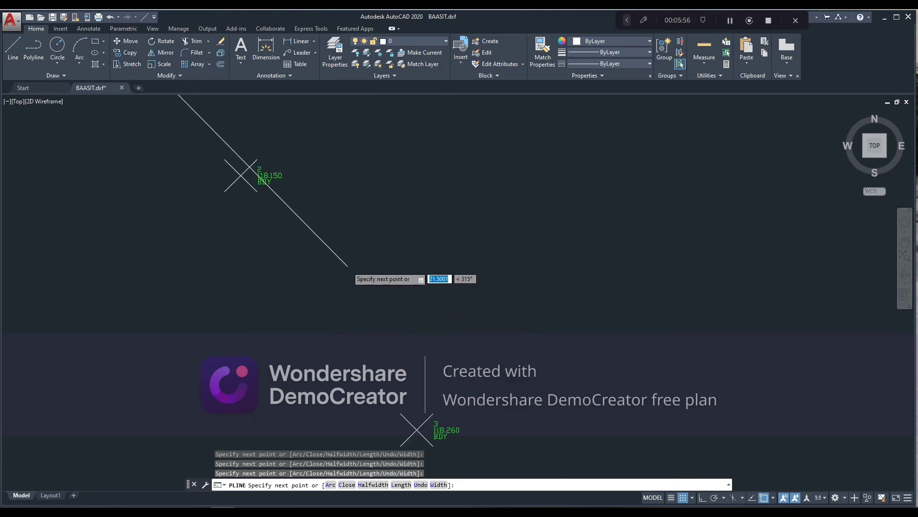
scroll(322, 242, "up", 6)
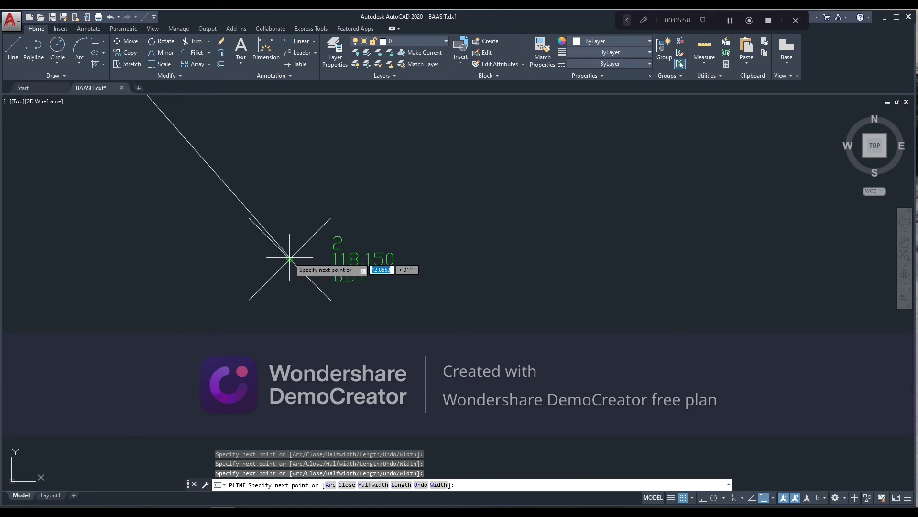
Step: Extend the polyline from point 2 through boundary points 3 and 5 to point 6
scroll(289, 258, "down", 5)
scroll(419, 328, "up", 6)
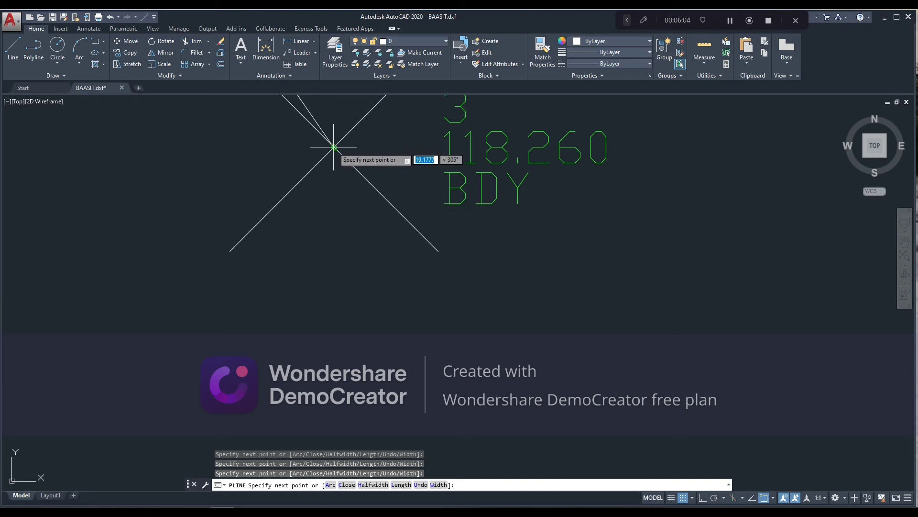
left_click(333, 147)
scroll(400, 301, "down", 6)
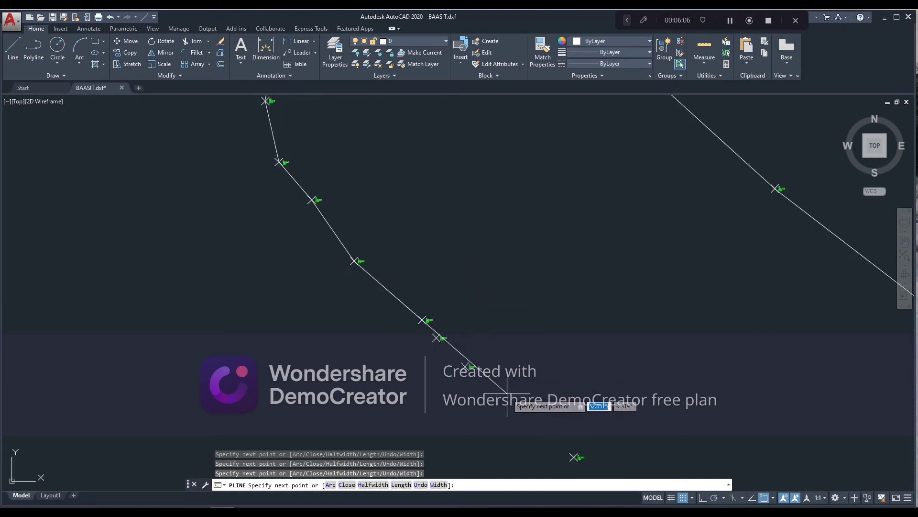
scroll(365, 302, "up", 6)
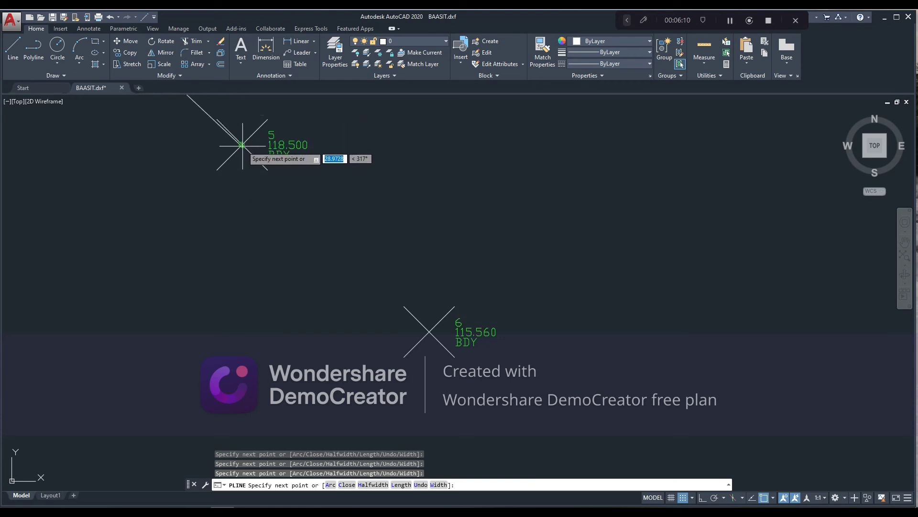
left_click(430, 332)
Step: Extend the polyline from point 6 through boundary points 7 and 8 to point 9
scroll(491, 368, "down", 6)
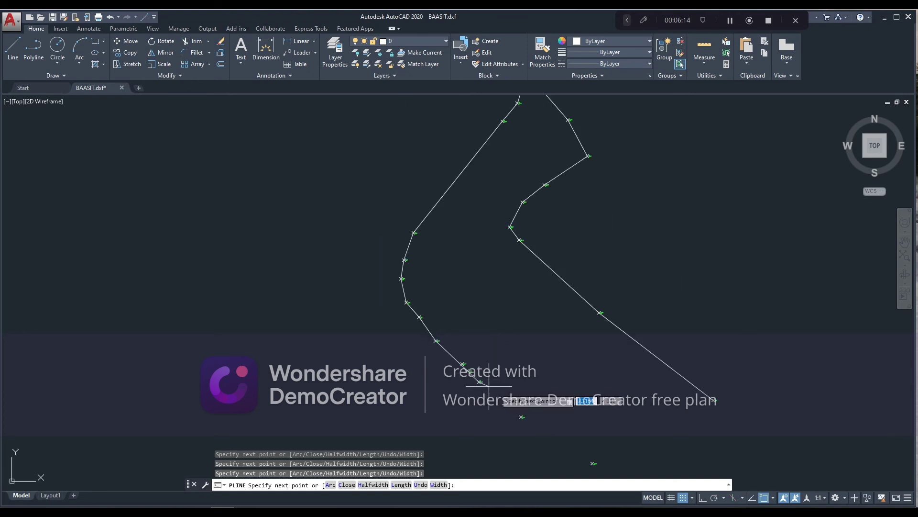
scroll(438, 263, "up", 8)
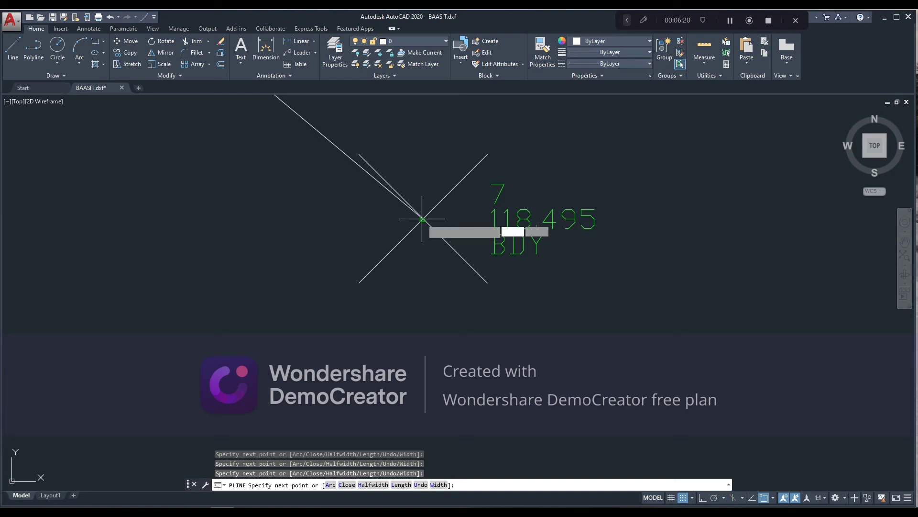
left_click(422, 219)
scroll(470, 311, "down", 5)
scroll(587, 406, "down", 4)
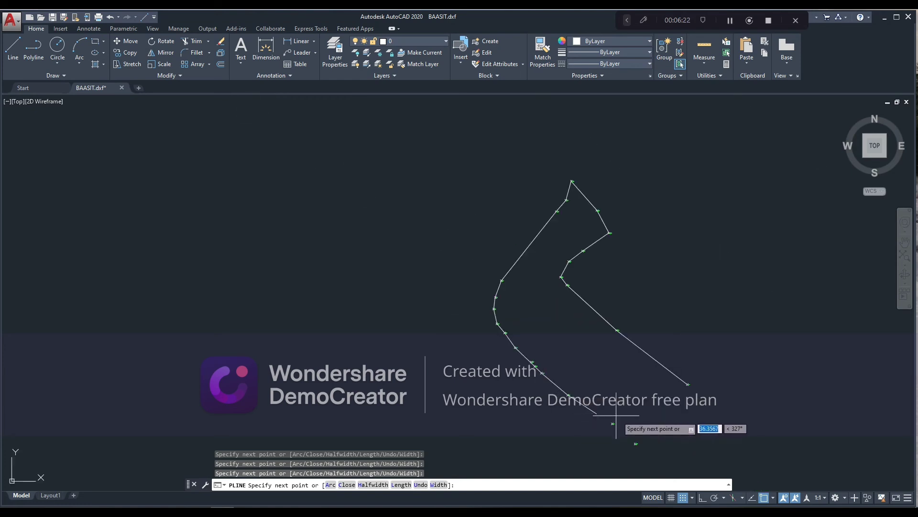
scroll(616, 415, "up", 7)
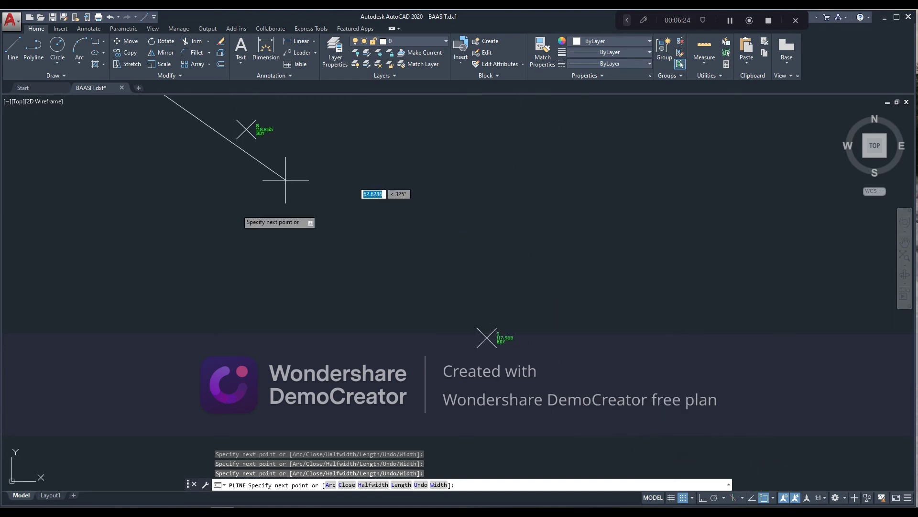
left_click(246, 129)
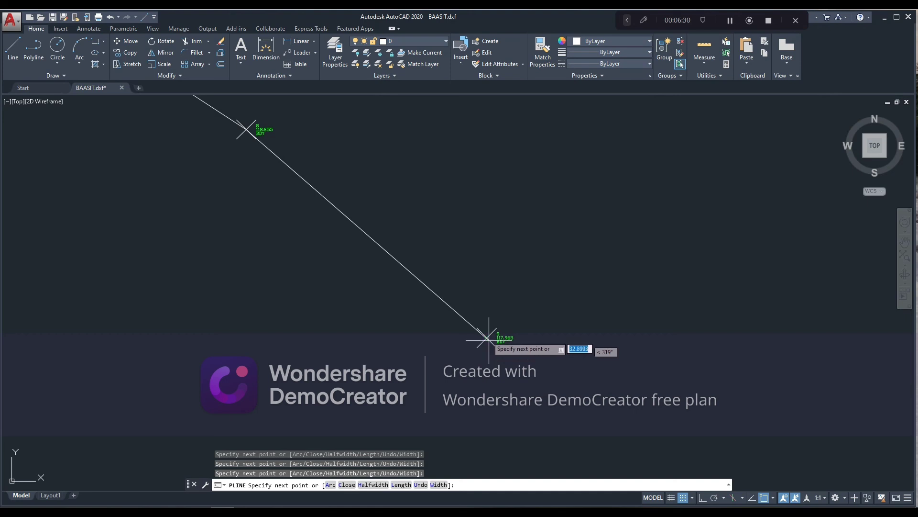
left_click(488, 340)
scroll(578, 249, "down", 3)
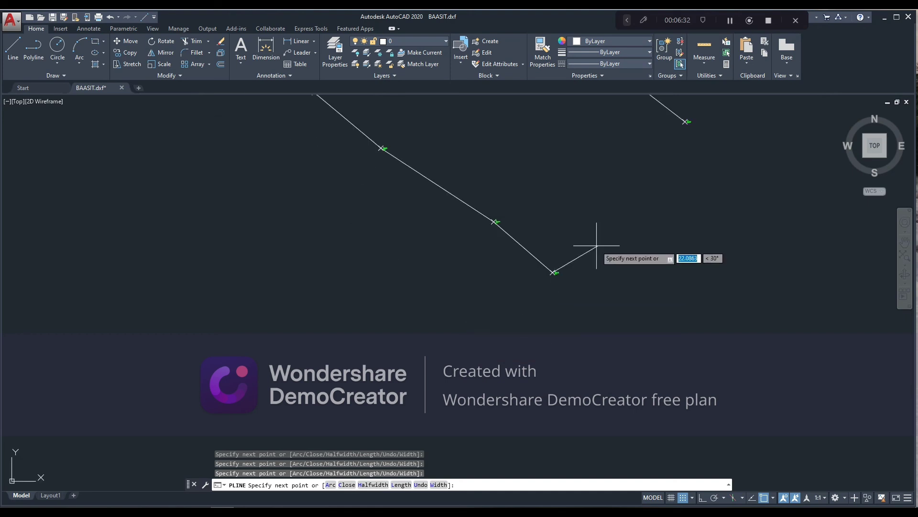
Step: Draw the final polyline segment from point 9 to boundary point 10, closing the outline, and finish the polyline
scroll(653, 108, "up", 4)
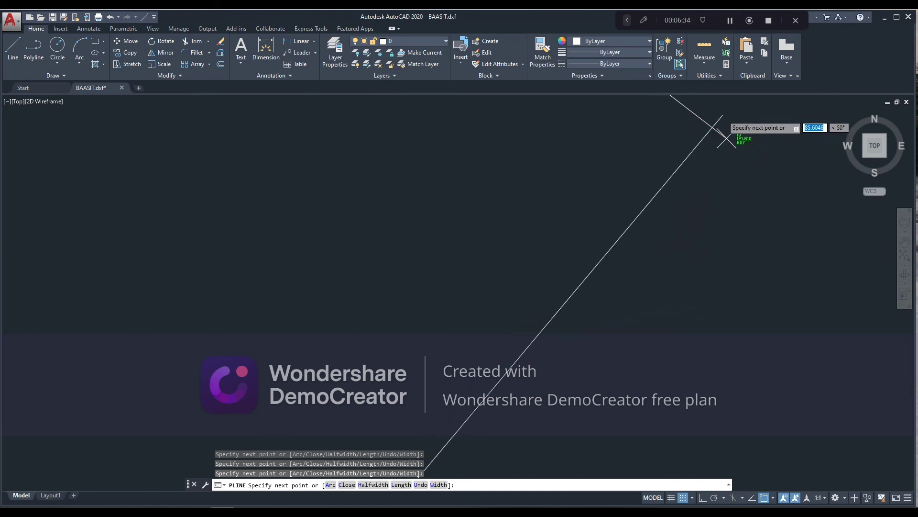
scroll(732, 143, "up", 3)
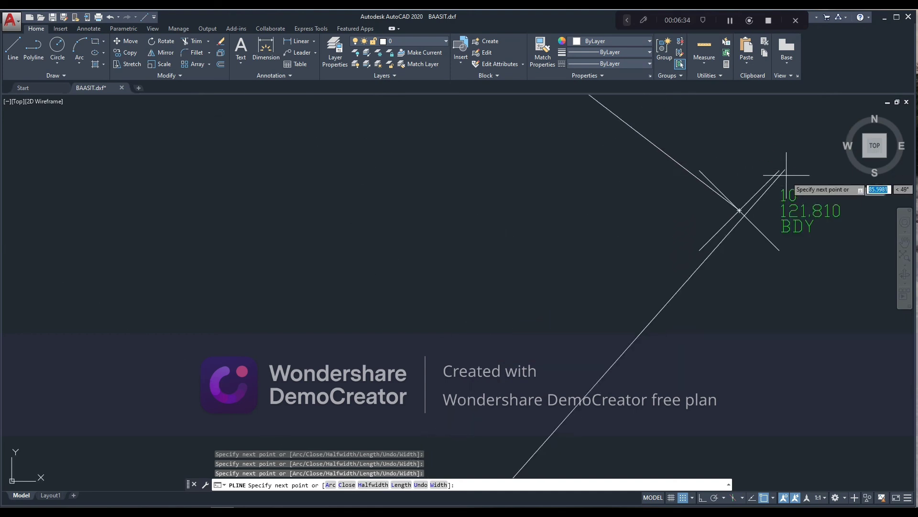
left_click(739, 211)
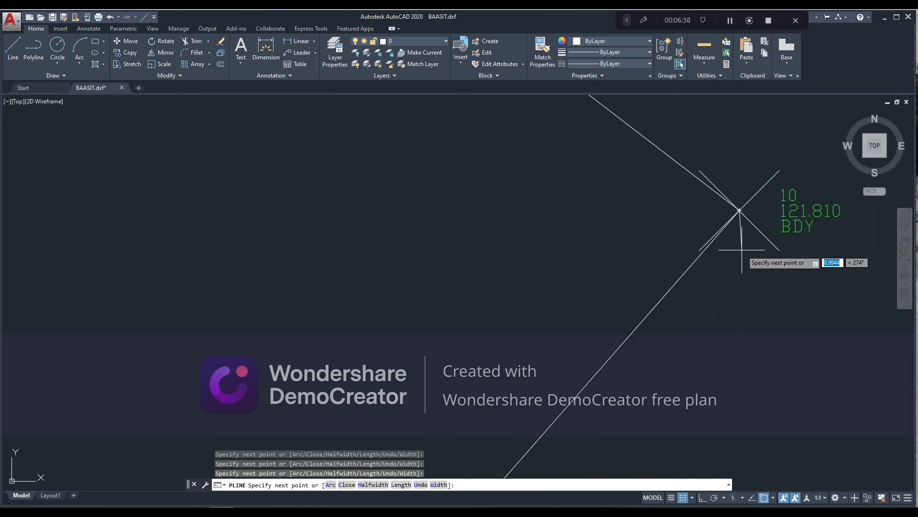
key("Escape")
Step: Examine the completed boundary outline as a whole and the polyline's joins at the survey points
scroll(562, 260, "down", 5)
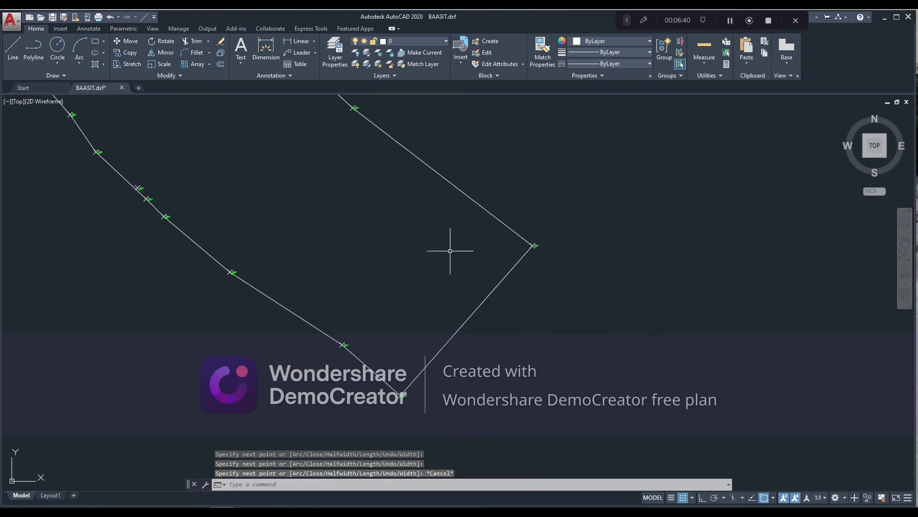
middle_click_drag(392, 214, 472, 270)
scroll(472, 271, "down", 3)
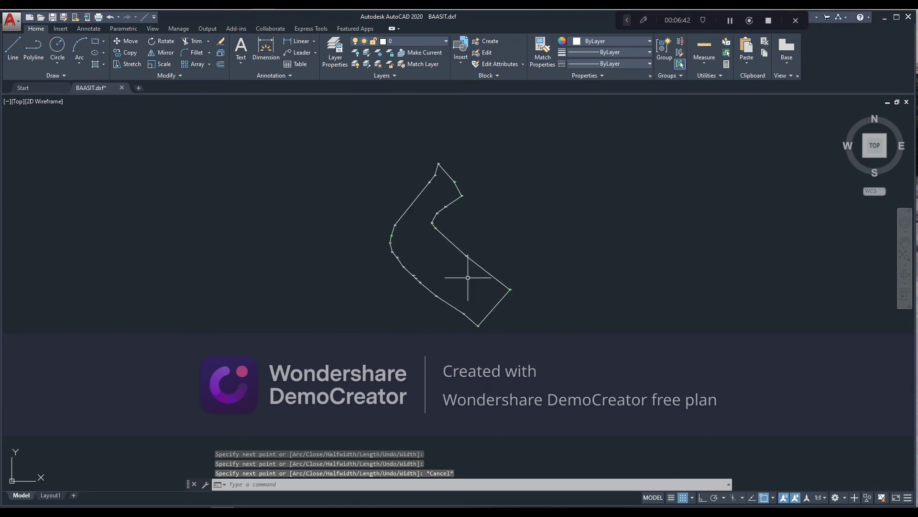
scroll(472, 271, "up", 2)
scroll(468, 277, "down", 1)
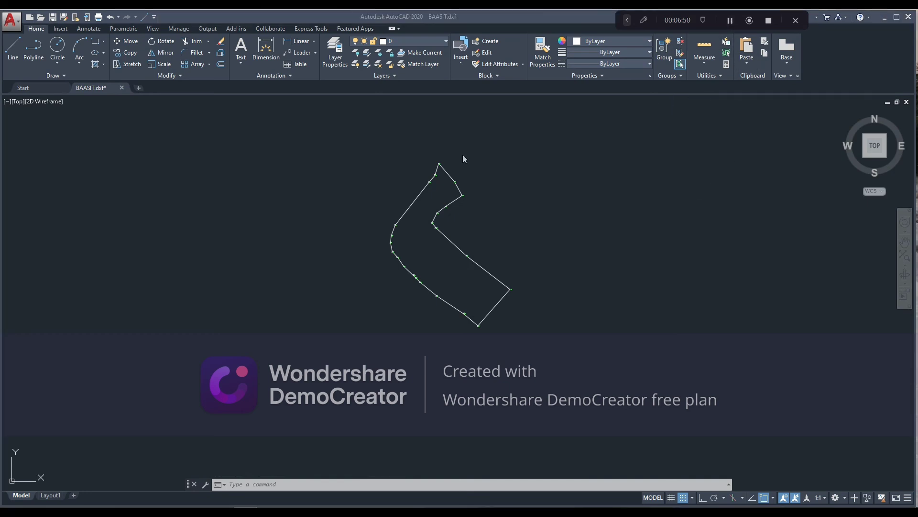
scroll(454, 230, "up", 8)
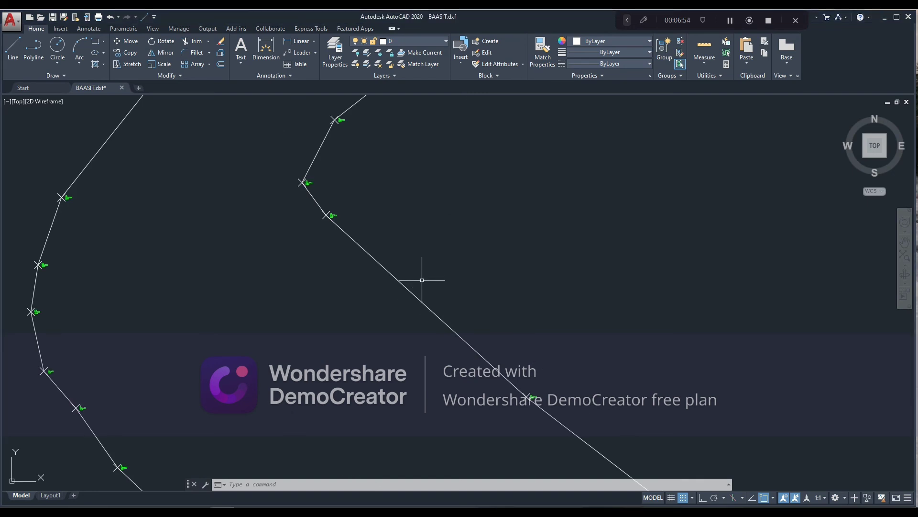
key("Escape")
key("Escape")
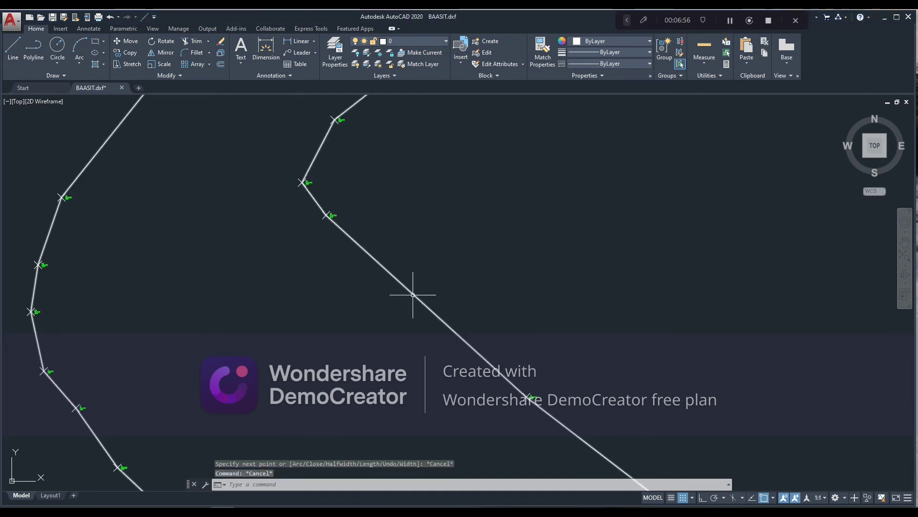
scroll(422, 289, "down", 6)
left_click(422, 288)
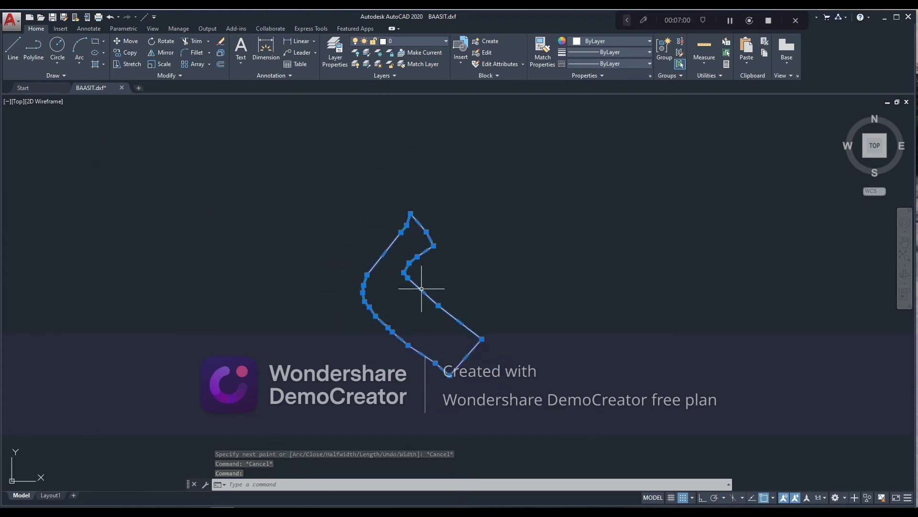
type("D")
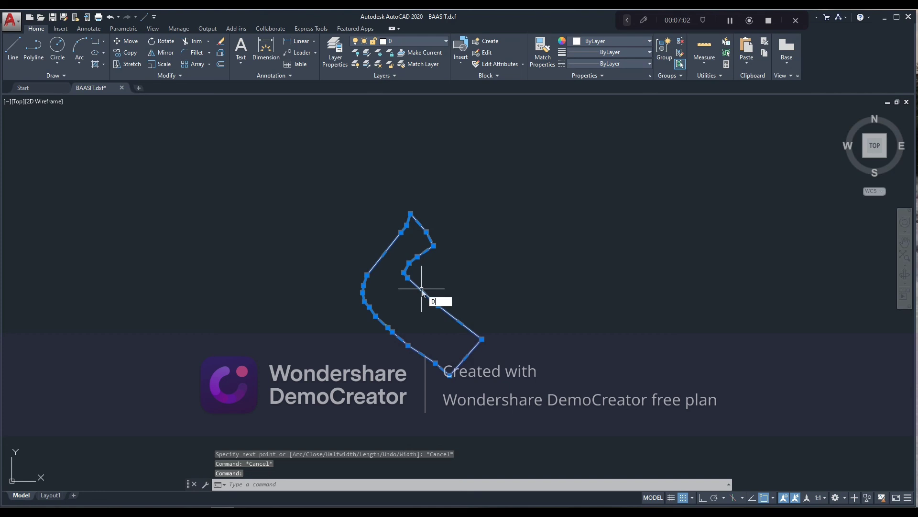
type("I")
key("Return")
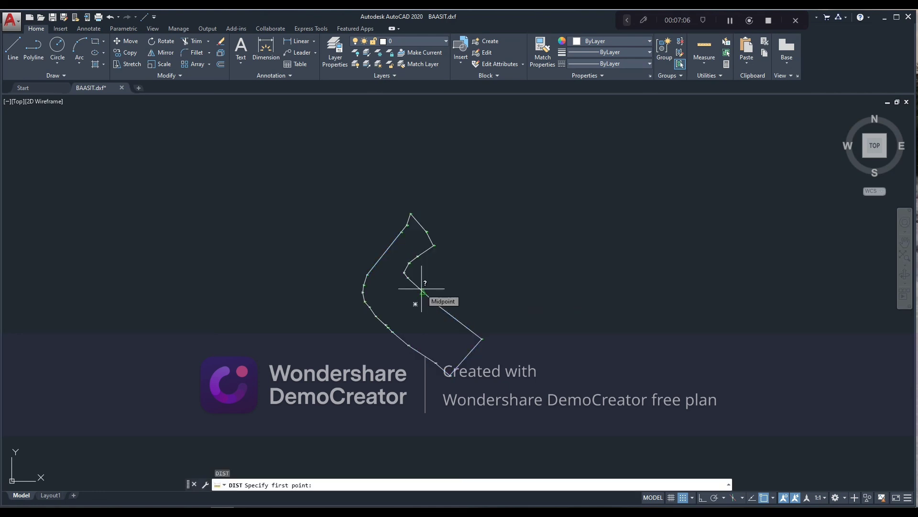
key("Escape")
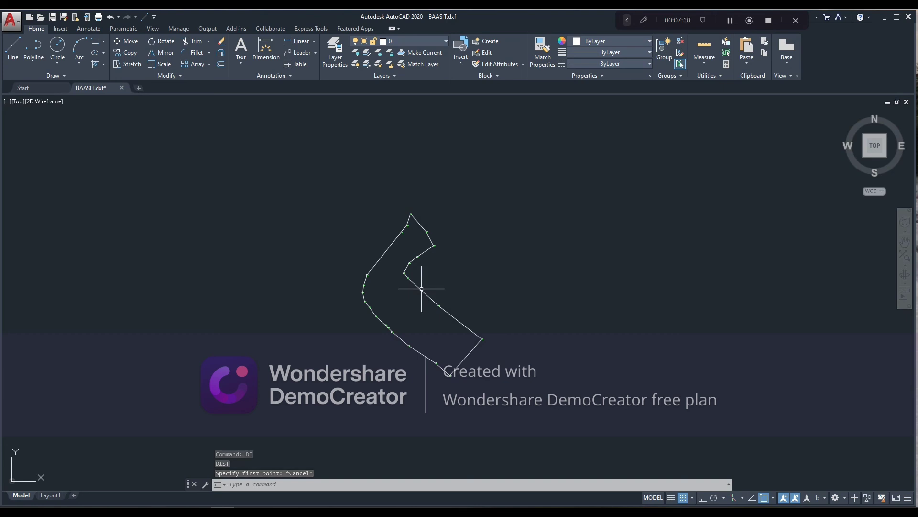
type("ID")
key("Return")
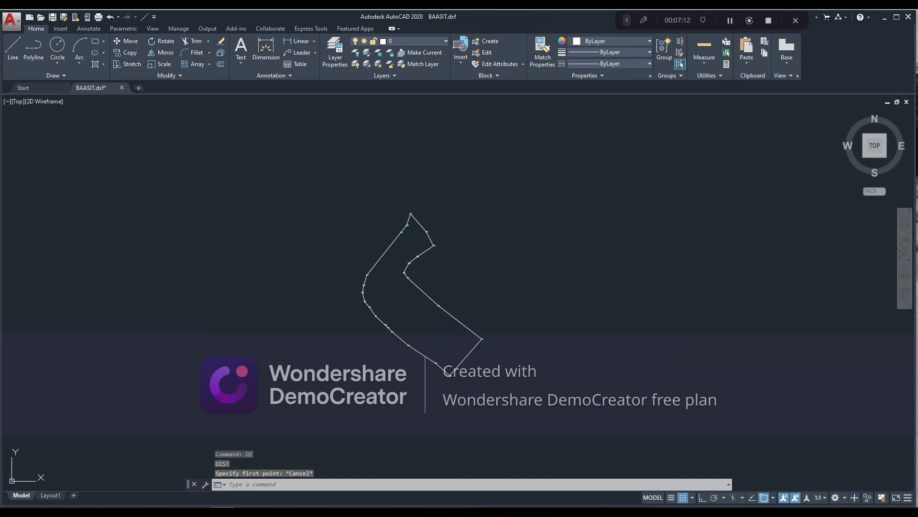
key("Escape")
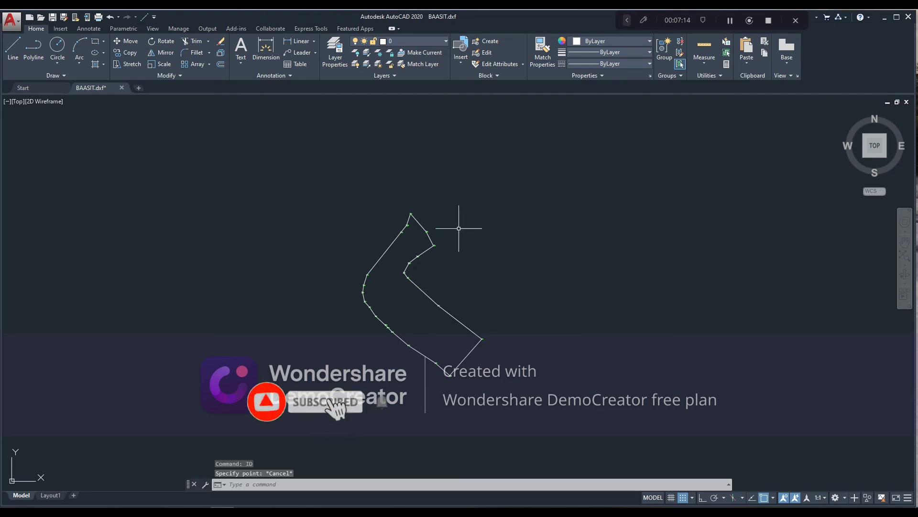
mouse_move(475, 198)
left_mouse_down()
mouse_move(383, 234)
mouse_move(391, 333)
mouse_move(502, 359)
left_mouse_up()
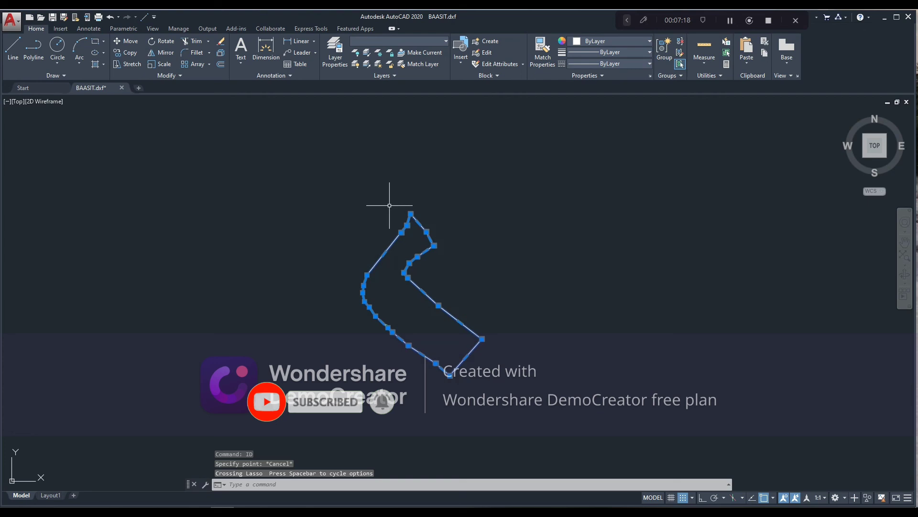
type("I")
key("BackSpace")
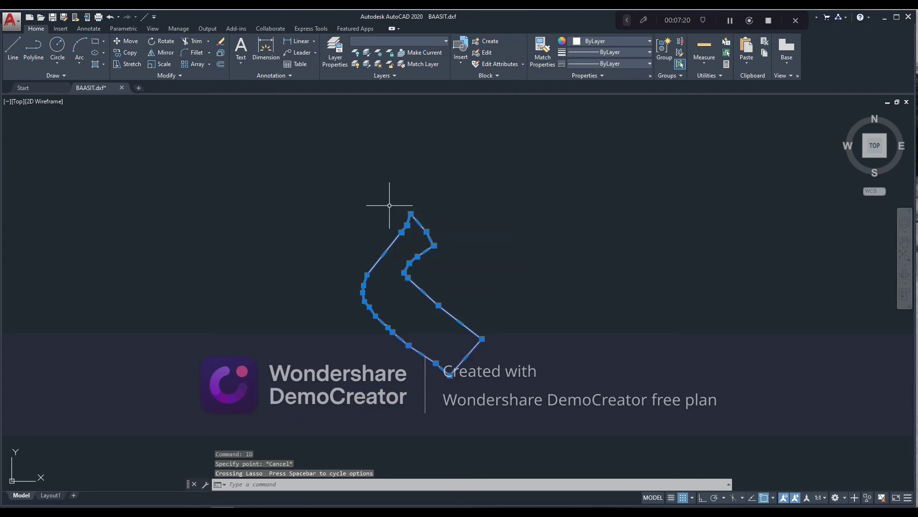
key("Return")
key("Escape")
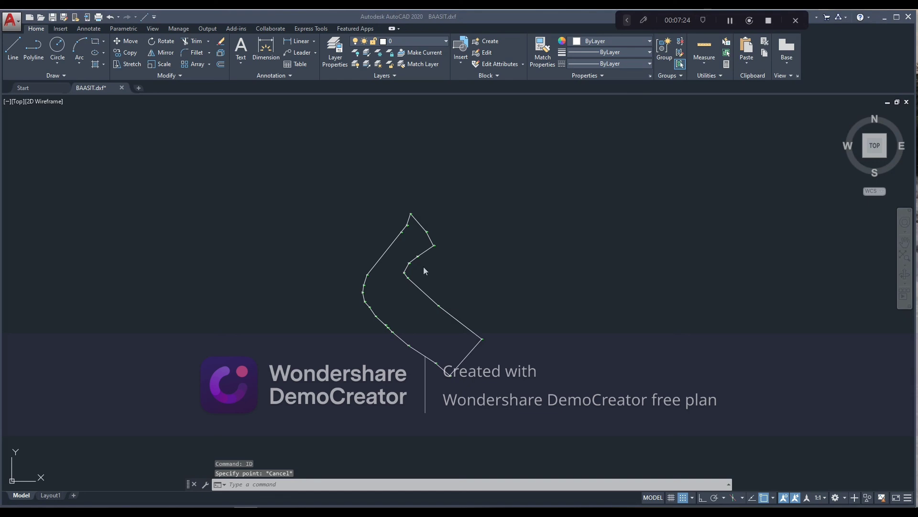
scroll(429, 314, "down", 4)
scroll(430, 314, "up", 4)
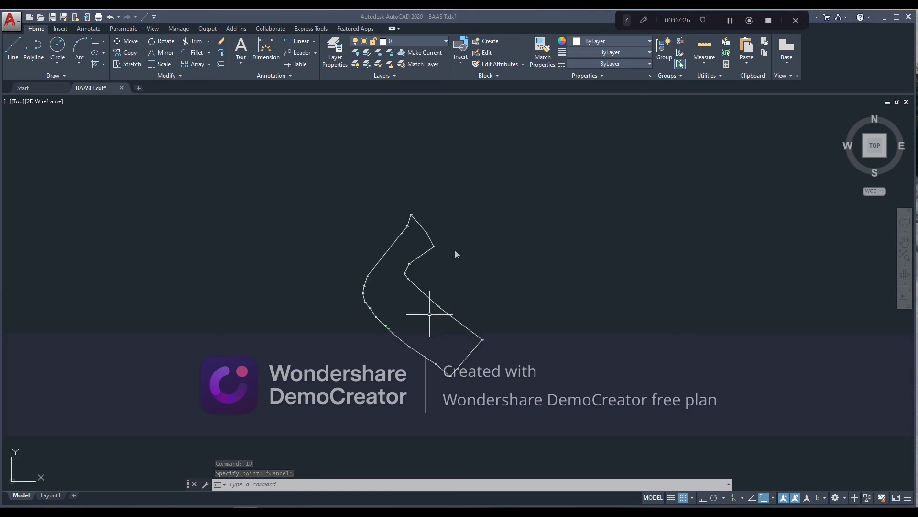